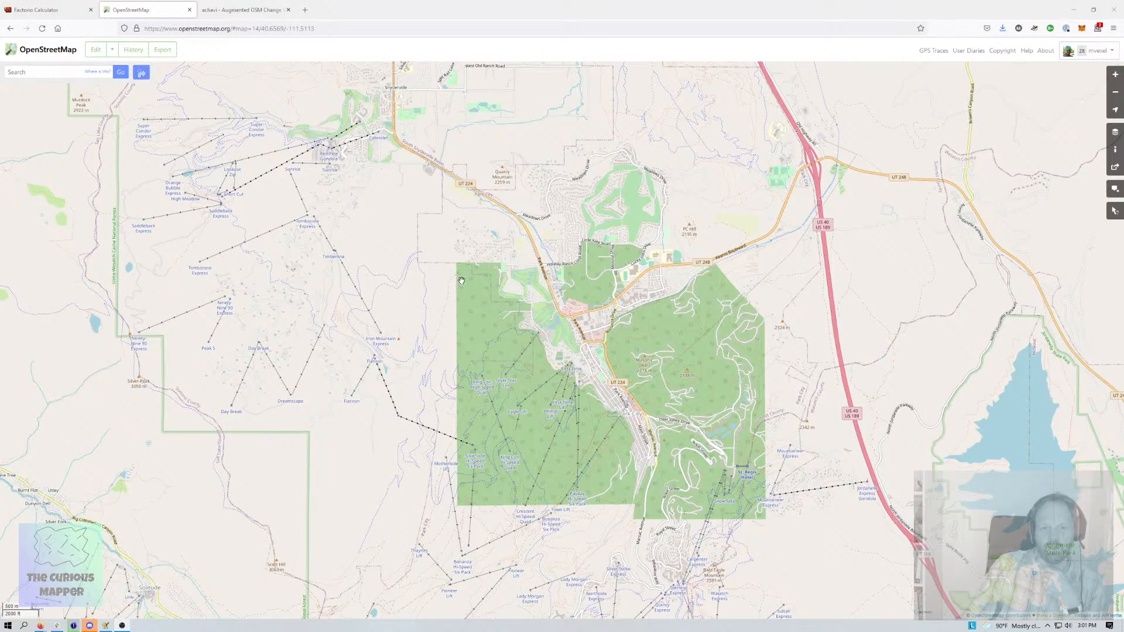
Turn on the Map Data overlay for the area around Park City
scroll(462, 280, "up", 1)
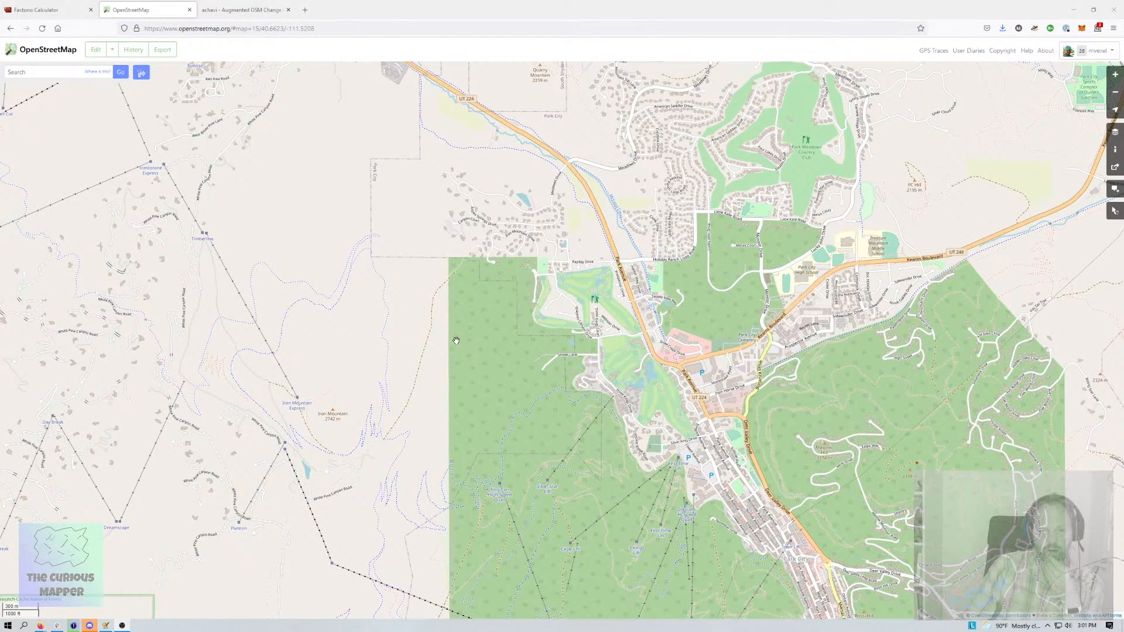
left_click(1116, 133)
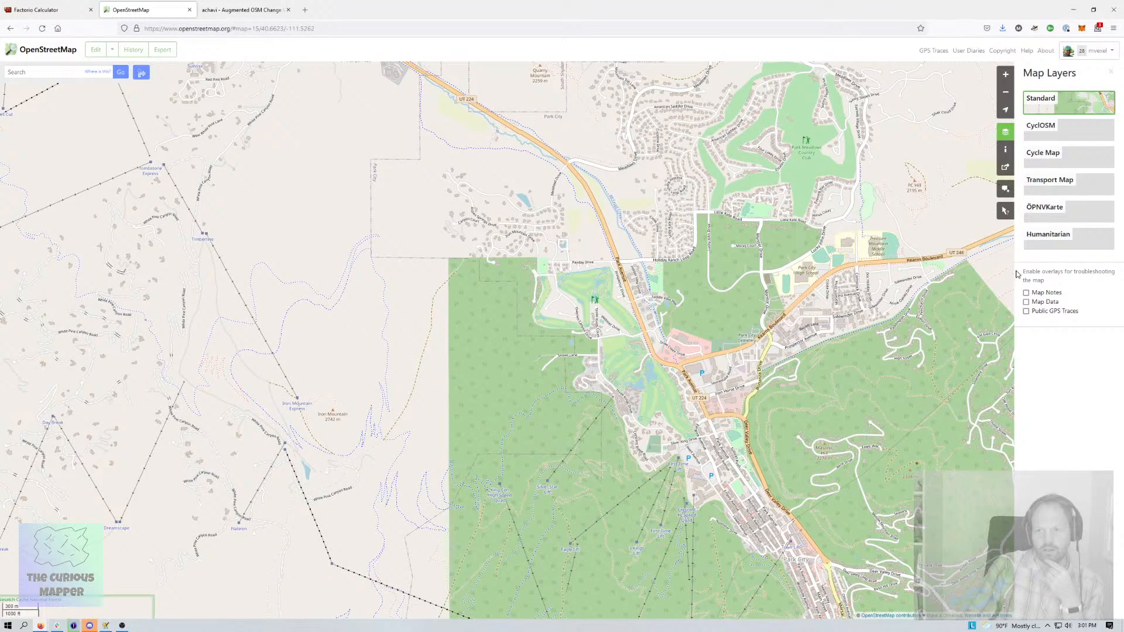
left_click(1027, 302)
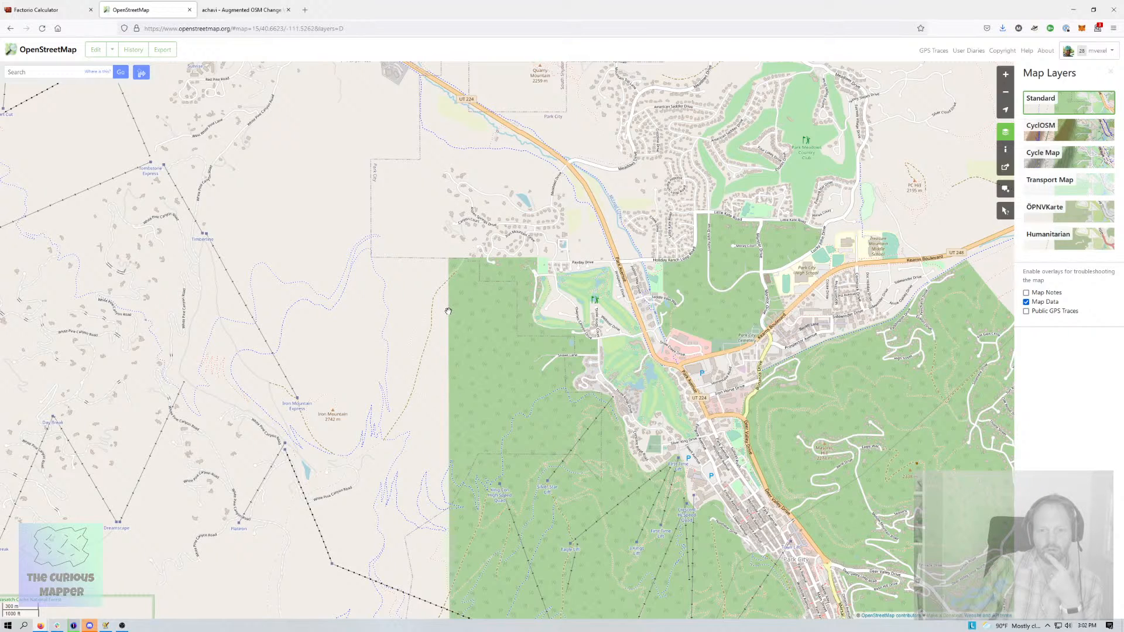
Open the latest changeset of the large forest area west of Park City and turn off the Map Data overlay
scroll(461, 295, "up", 3)
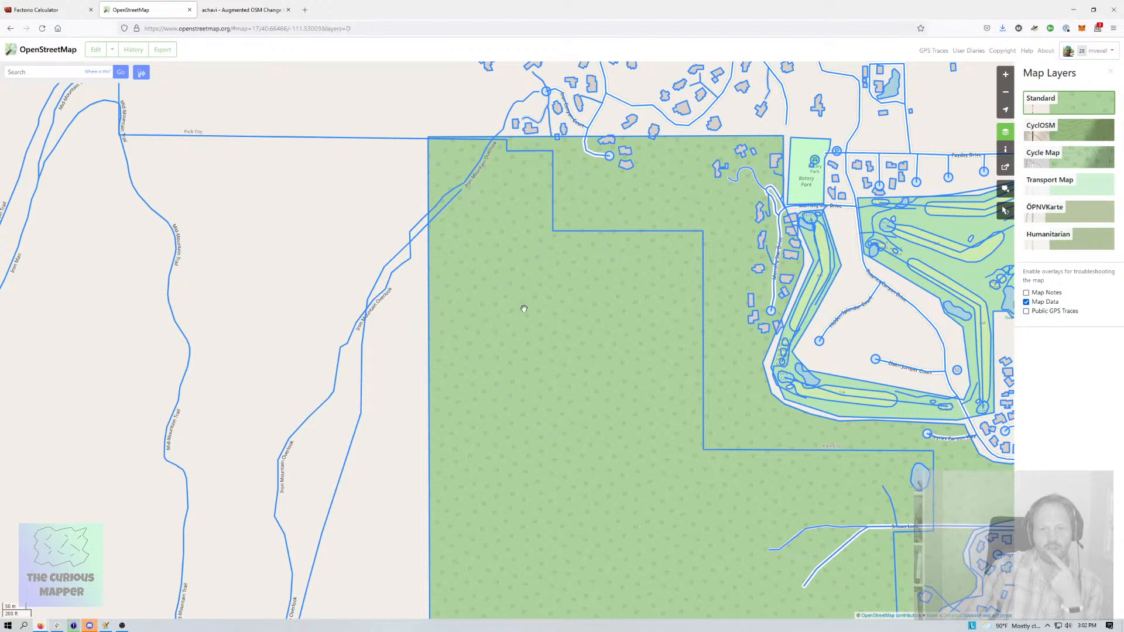
left_click(429, 337)
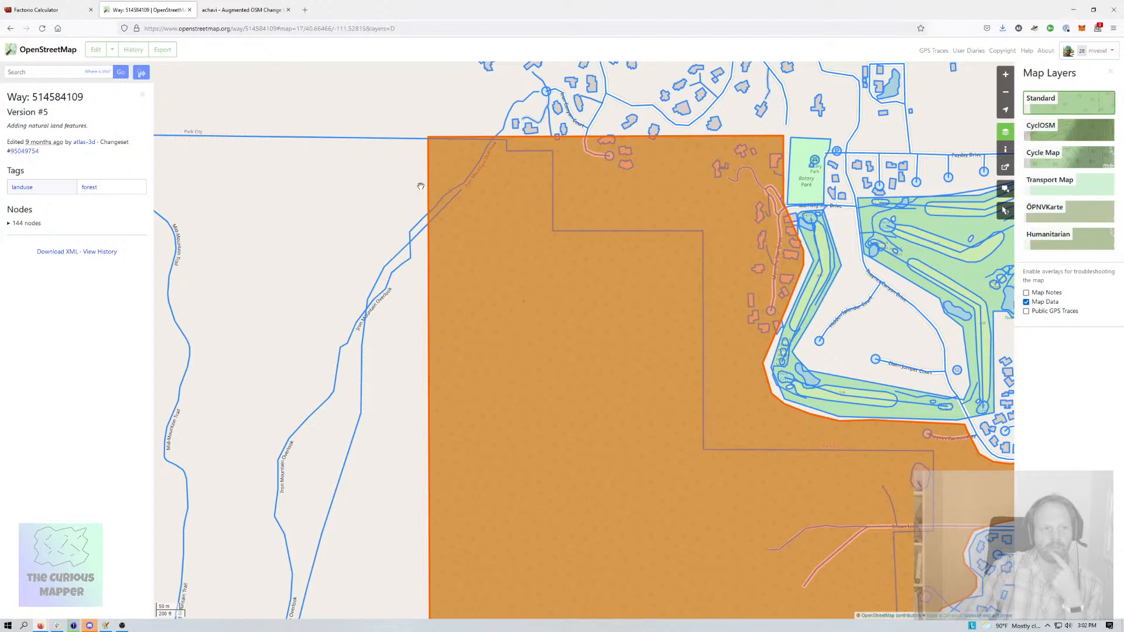
left_click(29, 152)
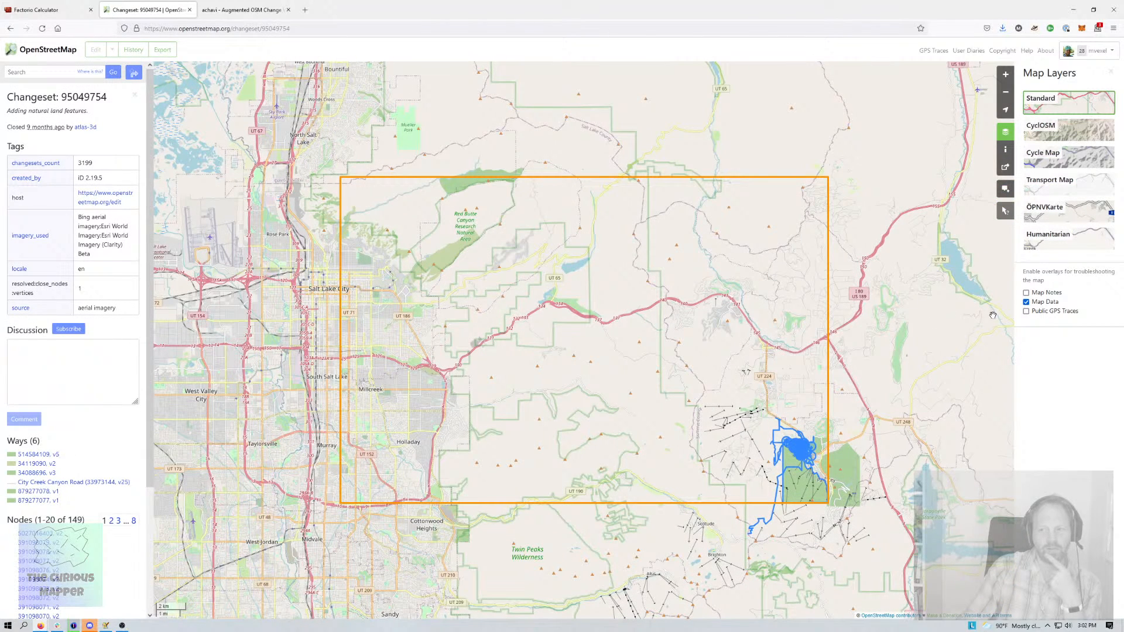
left_click(1026, 302)
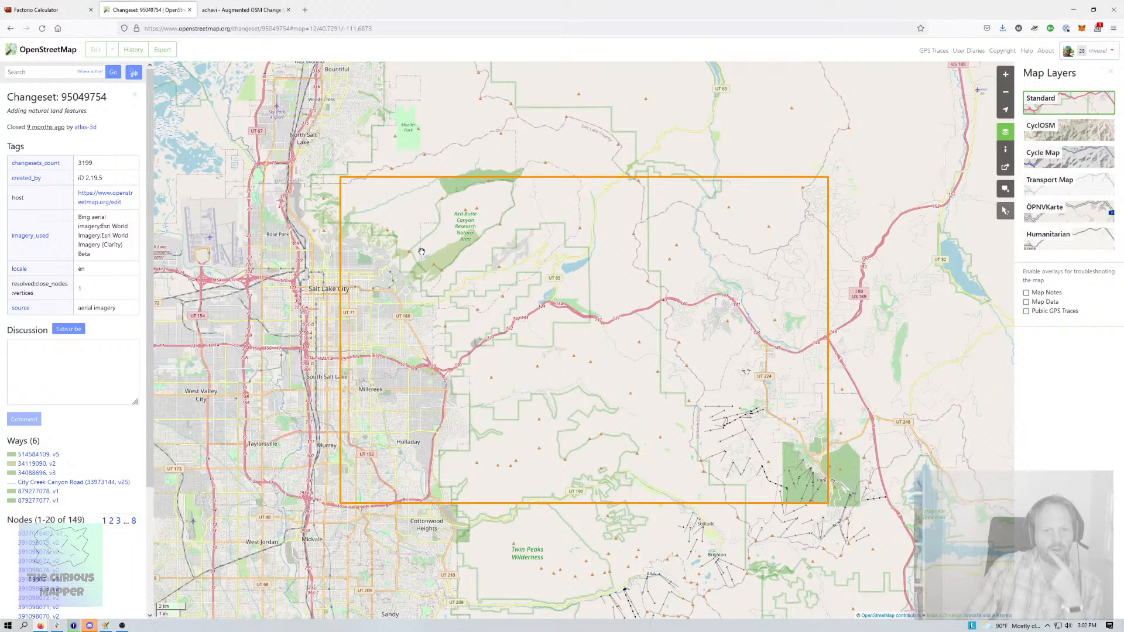
Review the changeset's tags, ways and nodes, highlighting the editor recorded under created_by
scroll(76, 216, "down", 3)
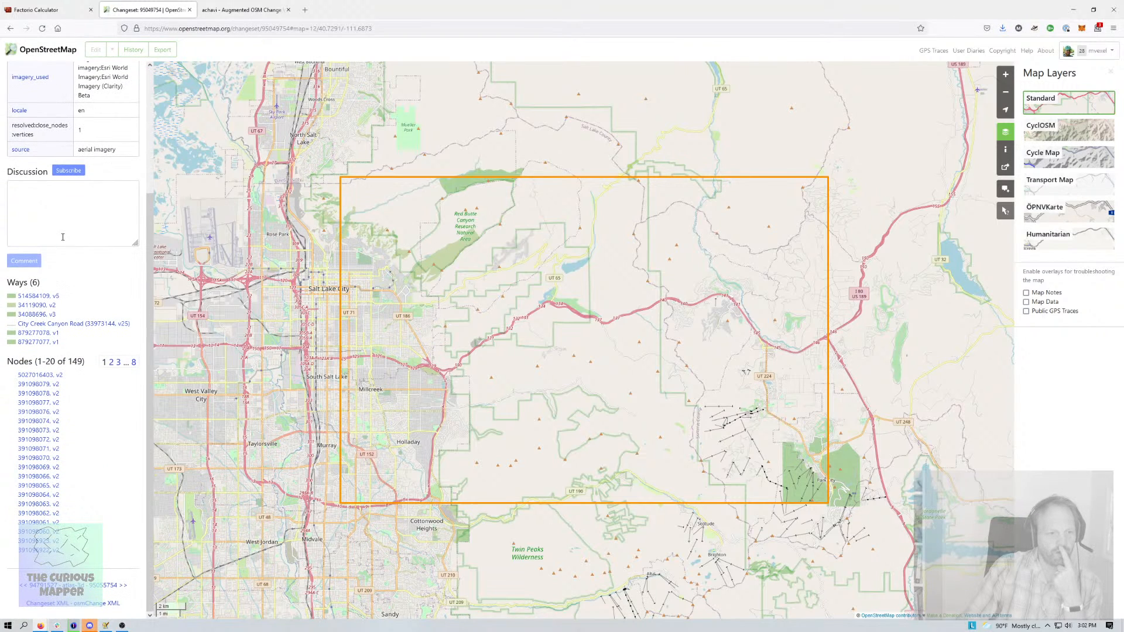
scroll(62, 225, "up", 2)
scroll(63, 225, "up", 2)
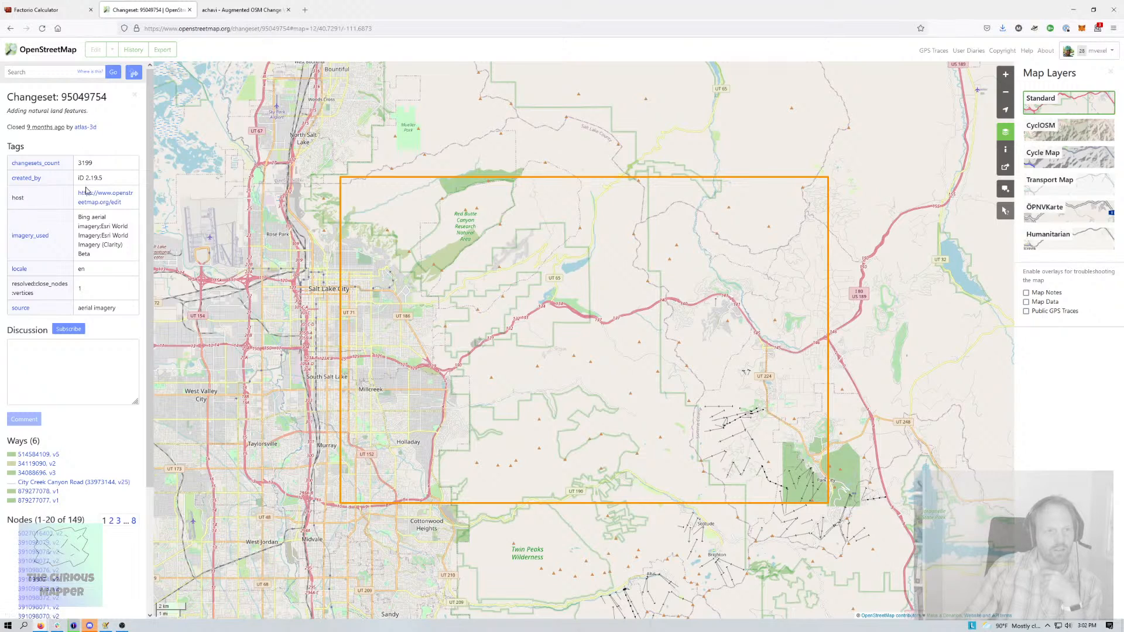
left_click_drag(85, 178, 109, 183)
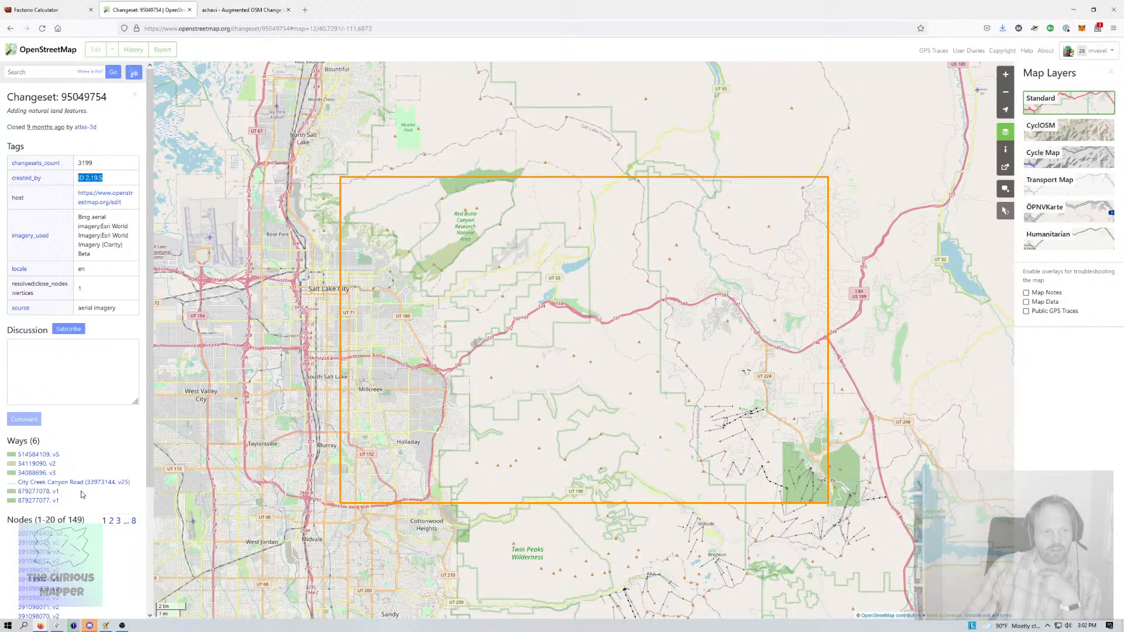
scroll(81, 474, "down", 3)
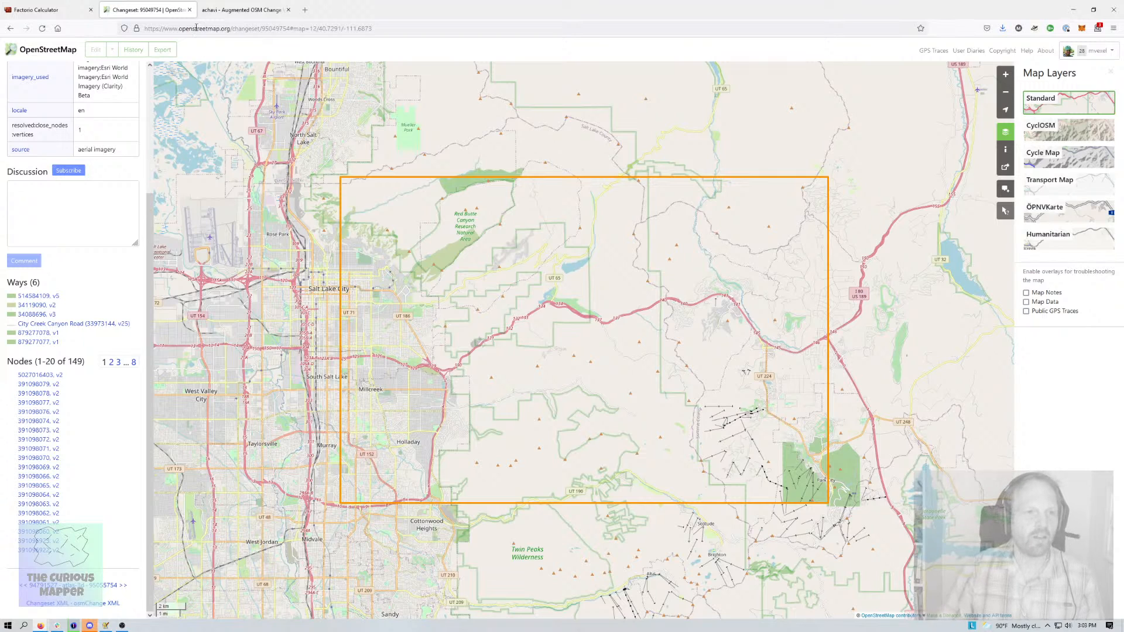
scroll(91, 108, "up", 3)
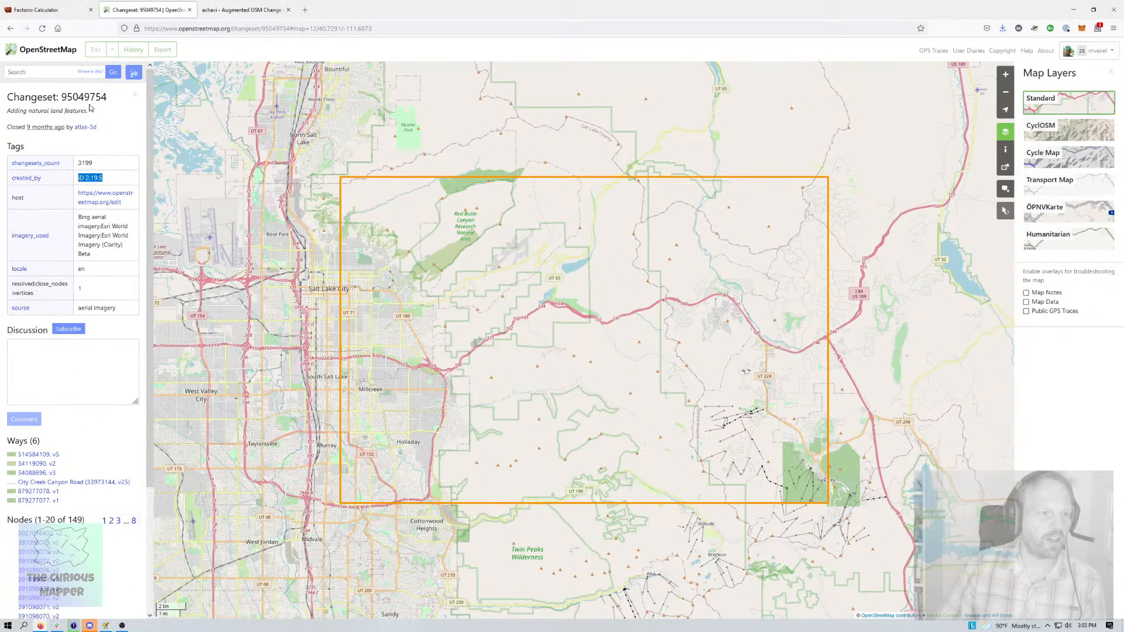
Look up changeset 95049754 in the achavi viewer in a new tab, using the ac address keyword
double_click(82, 97)
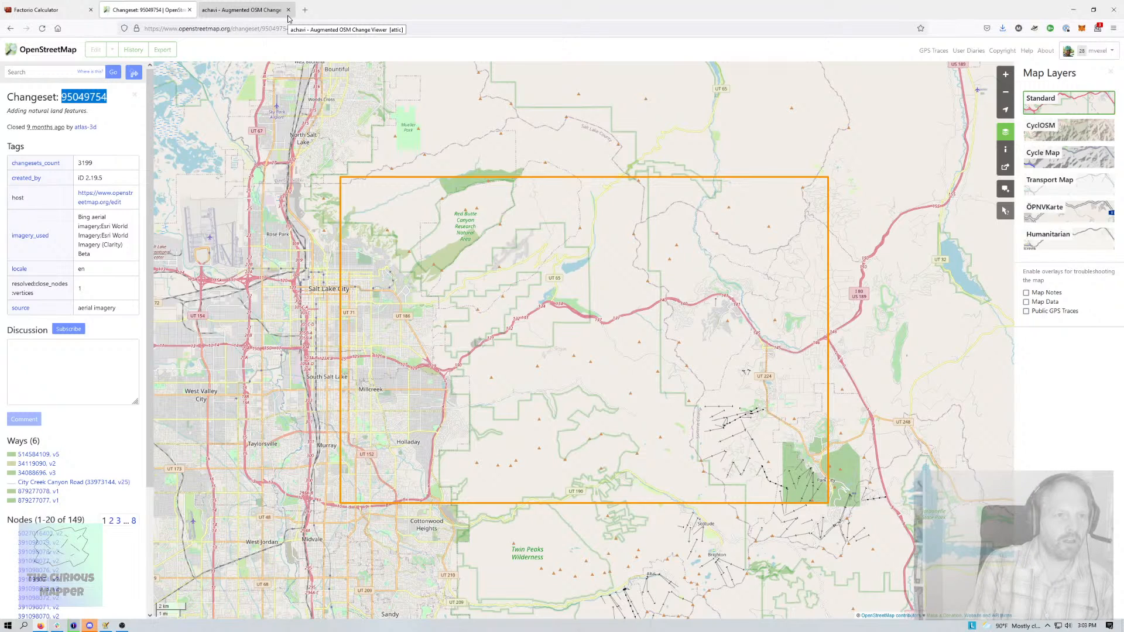
key("ctrl+t")
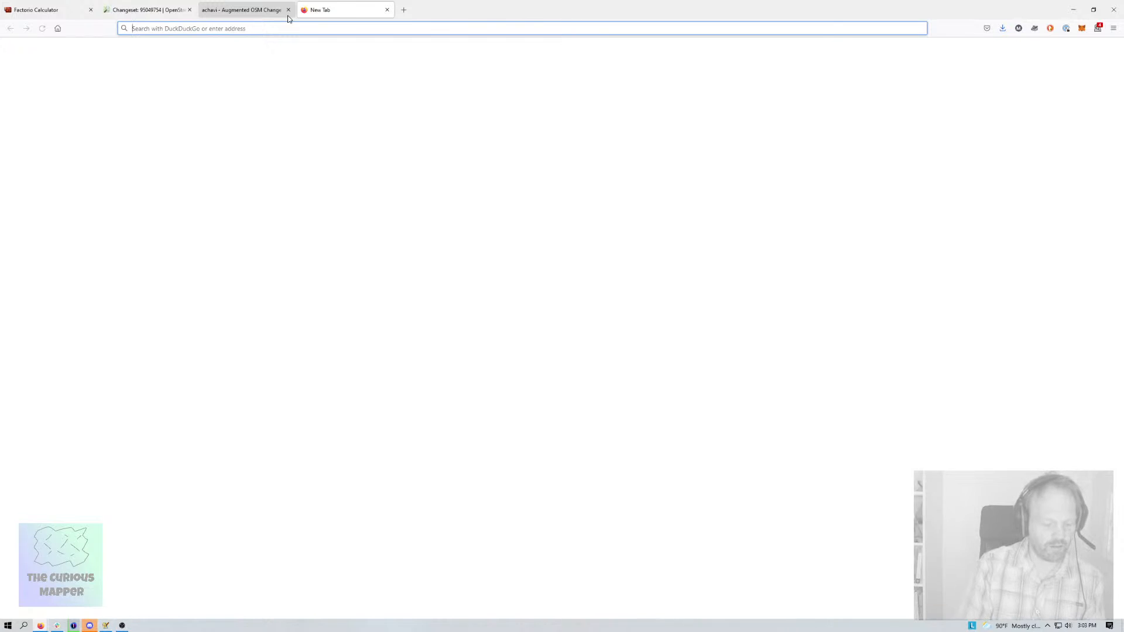
type("ac 95049754")
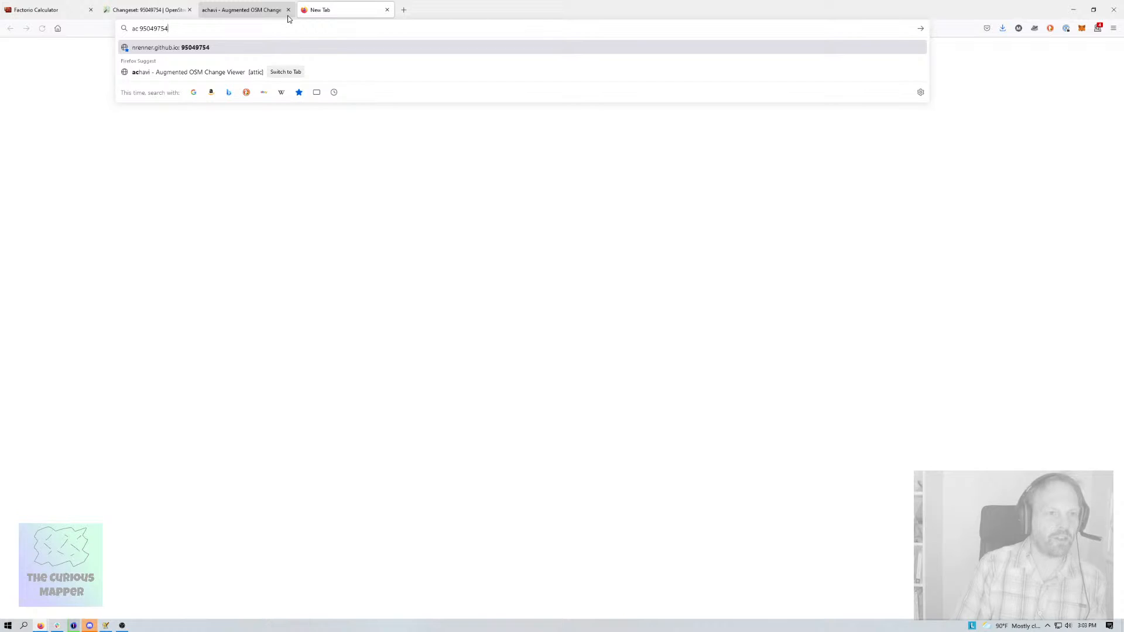
key("Return")
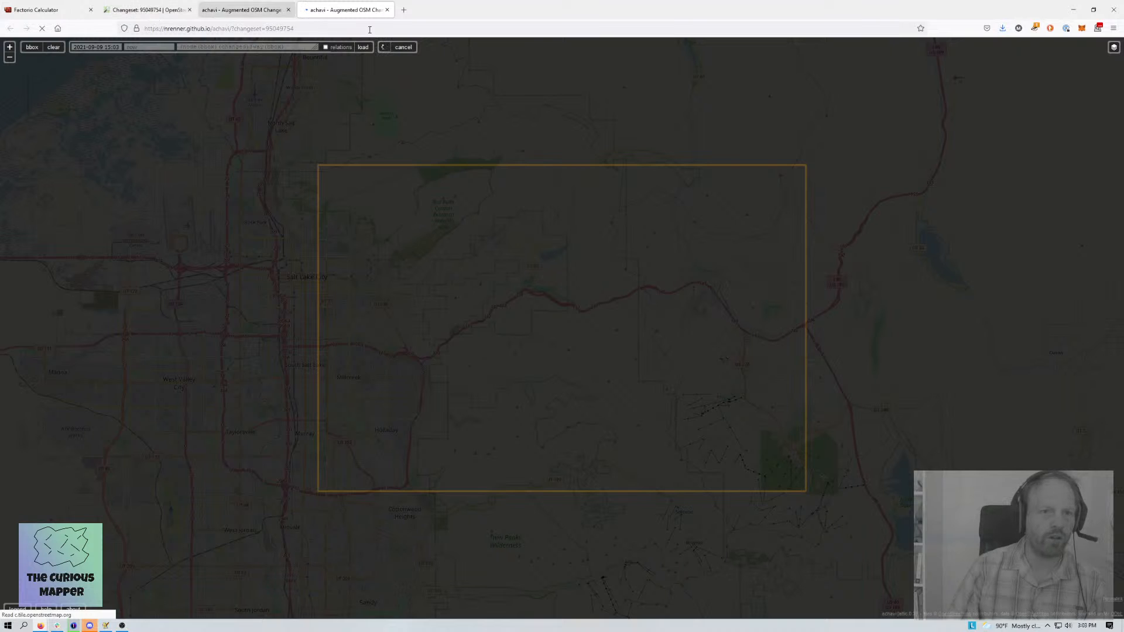
Start a new bookmark for the achavi changeset page
left_click(1115, 28)
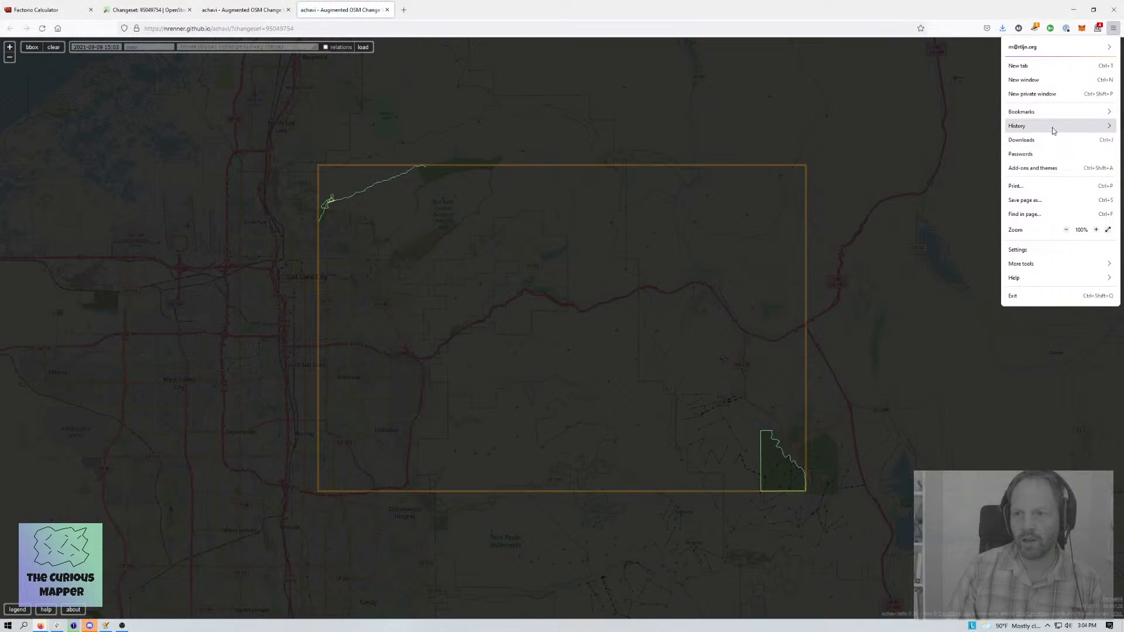
left_click(1087, 113)
left_click(254, 28)
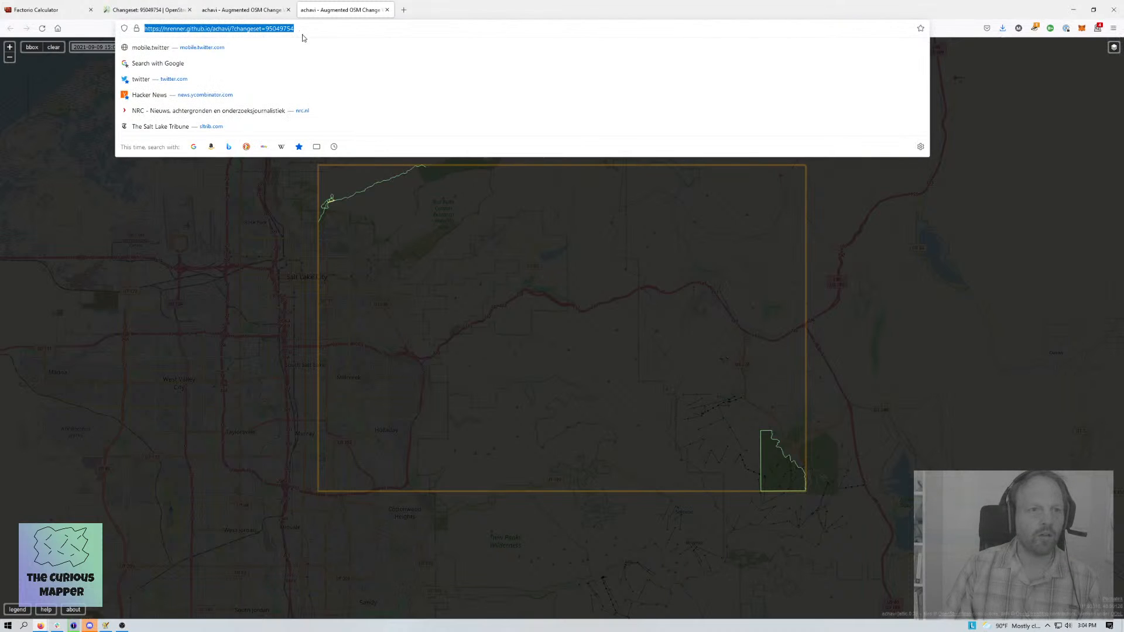
key("ctrl+d")
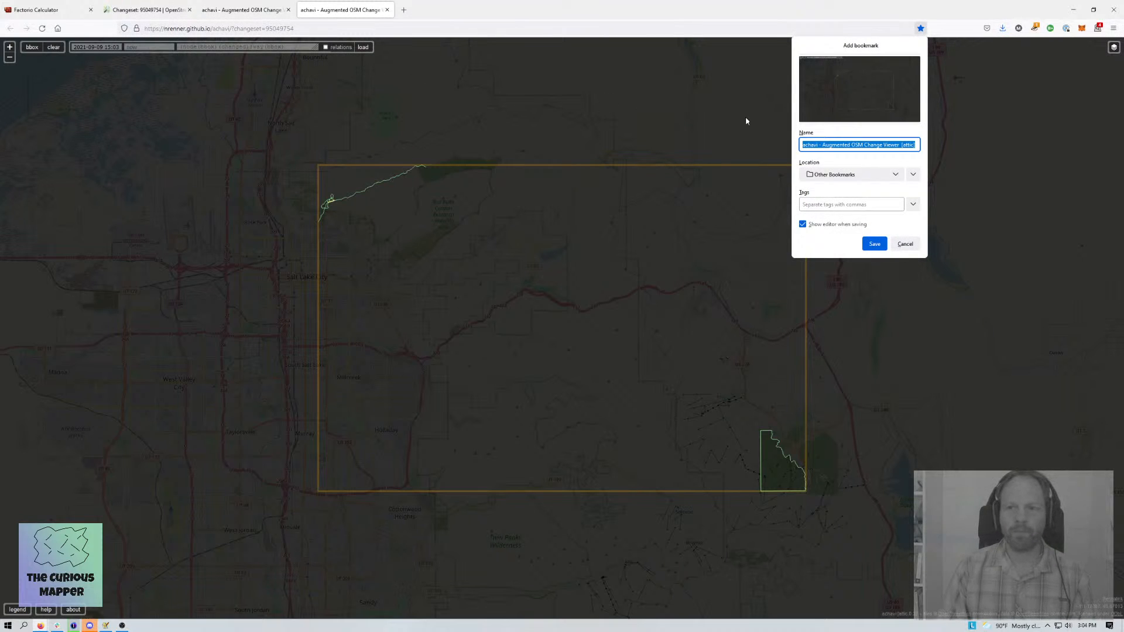
Shorten the new bookmark's name to "achavi"
left_click(821, 144)
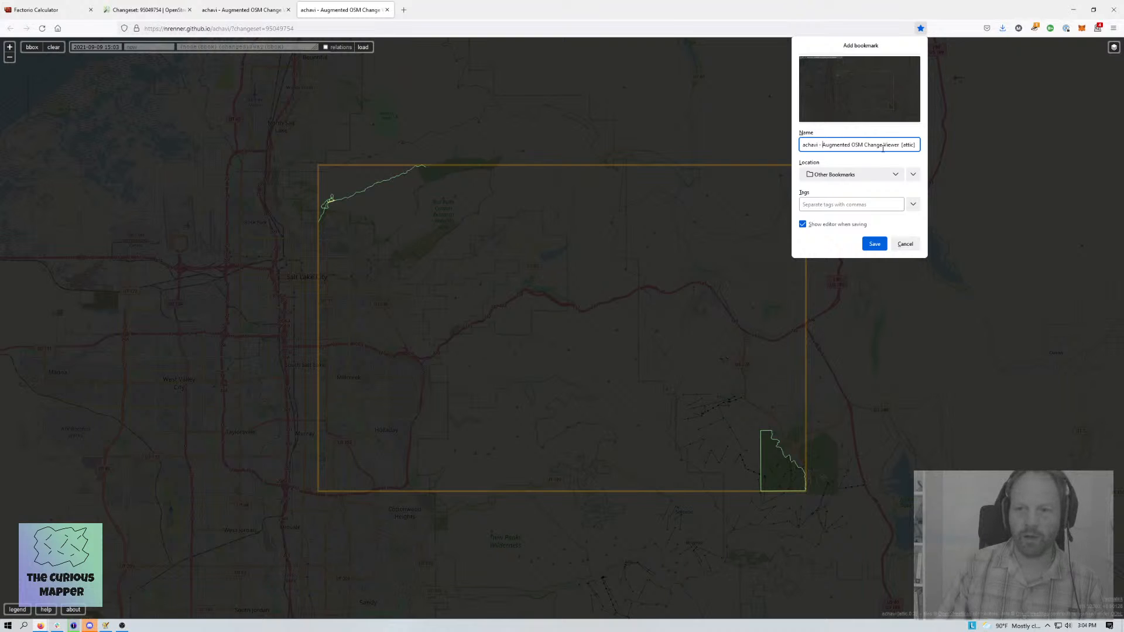
key("ctrl+shift+Right")
key("ctrl+shift+Right")
key("ctrl+shift+Right")
key("ctrl+shift+Right")
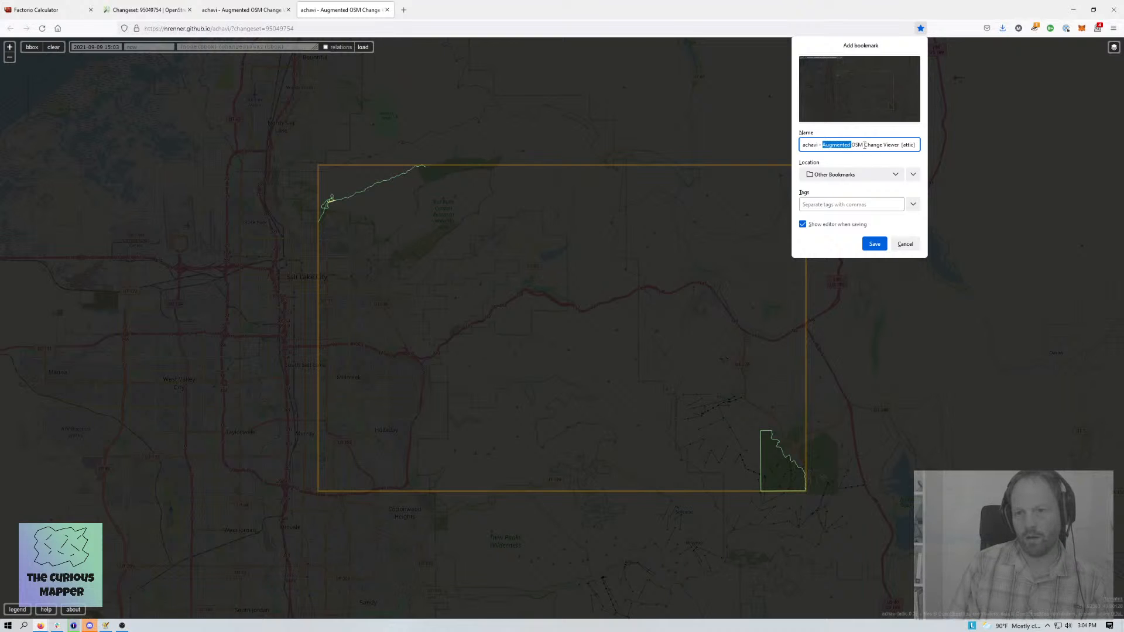
key("ctrl+shift+Right")
key("BackSpace")
key("BackSpace")
key("BackSpace")
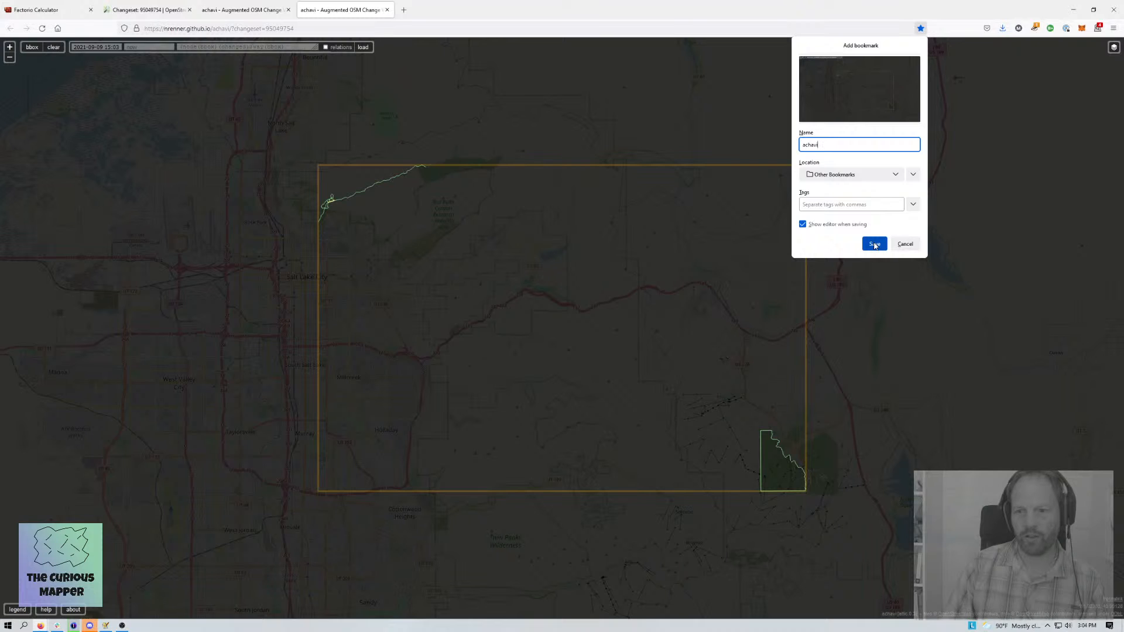
Tag the bookmark with "osm" and save it
left_click(880, 202)
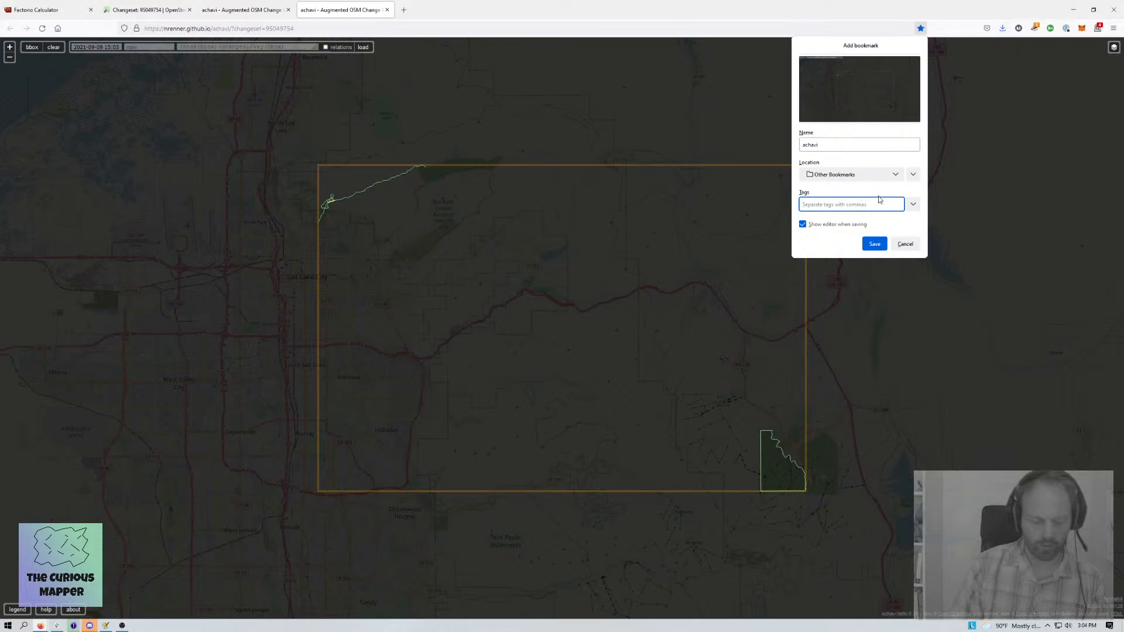
type("osm")
key("Return")
key("Return")
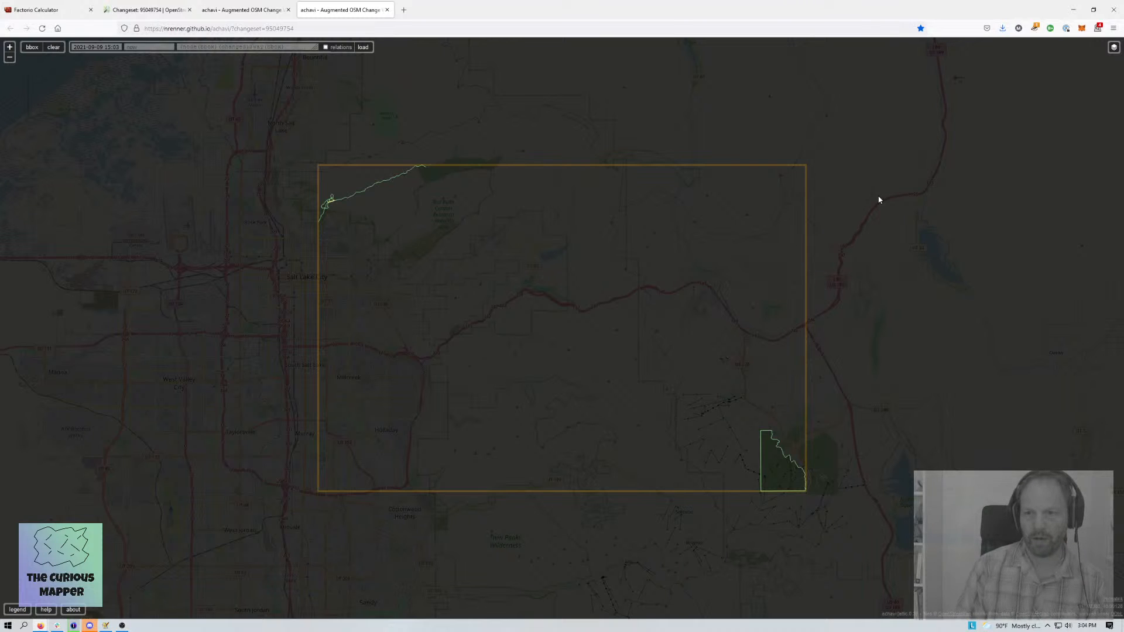
Open the bookmark library and search it for "achavi"
left_click(1114, 28)
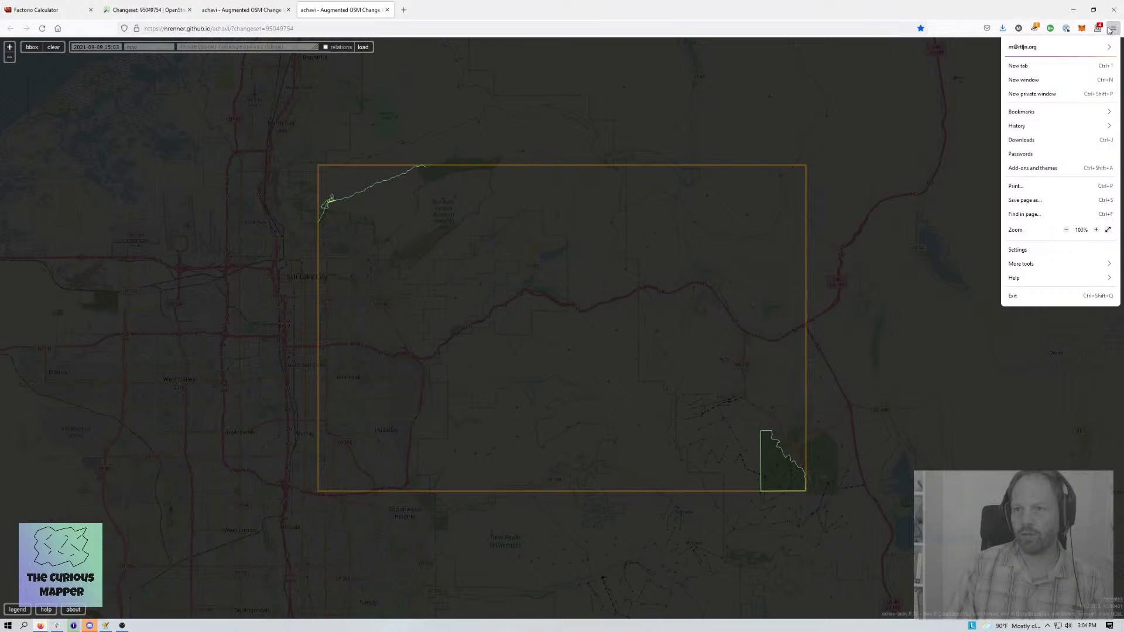
left_click(1052, 111)
left_click(1052, 297)
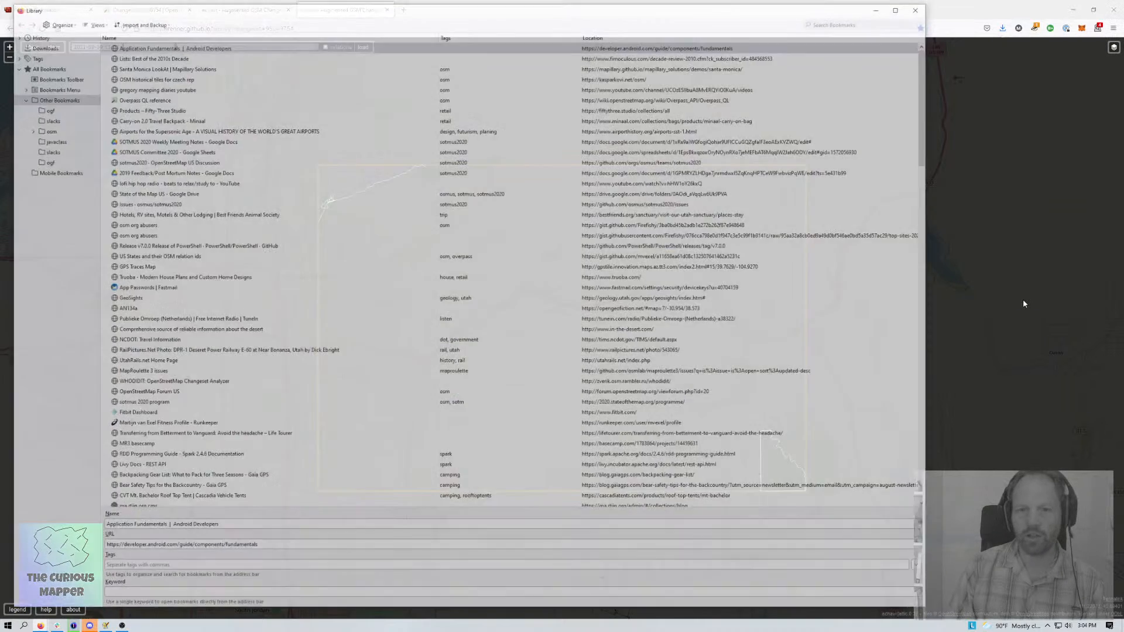
left_click(836, 23)
type("ac")
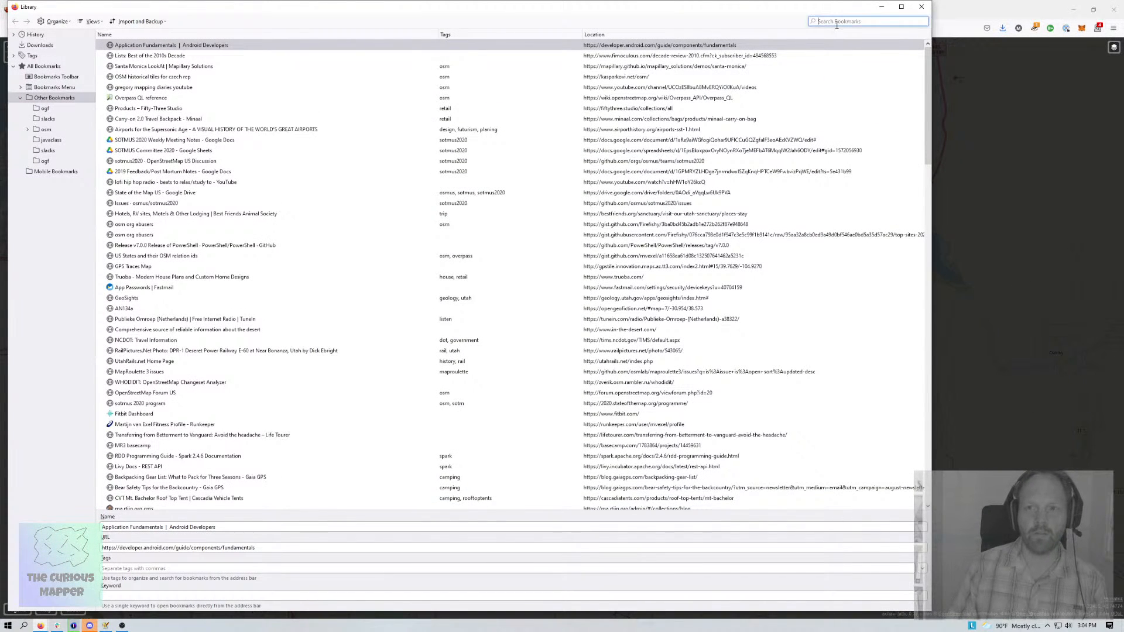
type("havi")
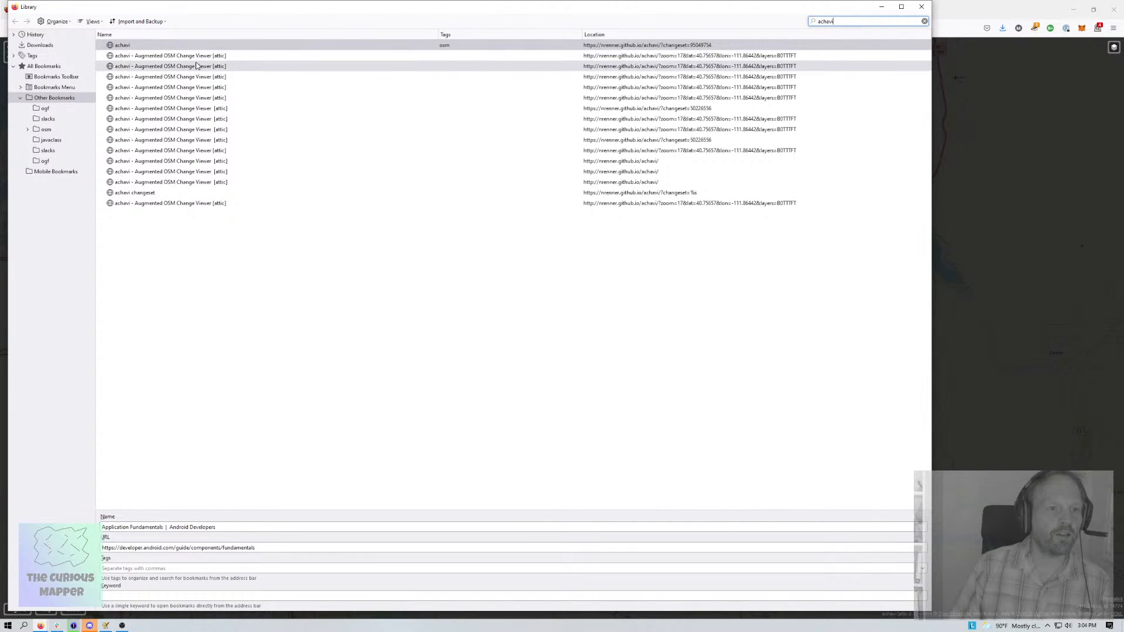
Replace the changeset number in the osm-tagged achavi bookmark's URL with %s and enter "ac" as its keyword
right_click(142, 49)
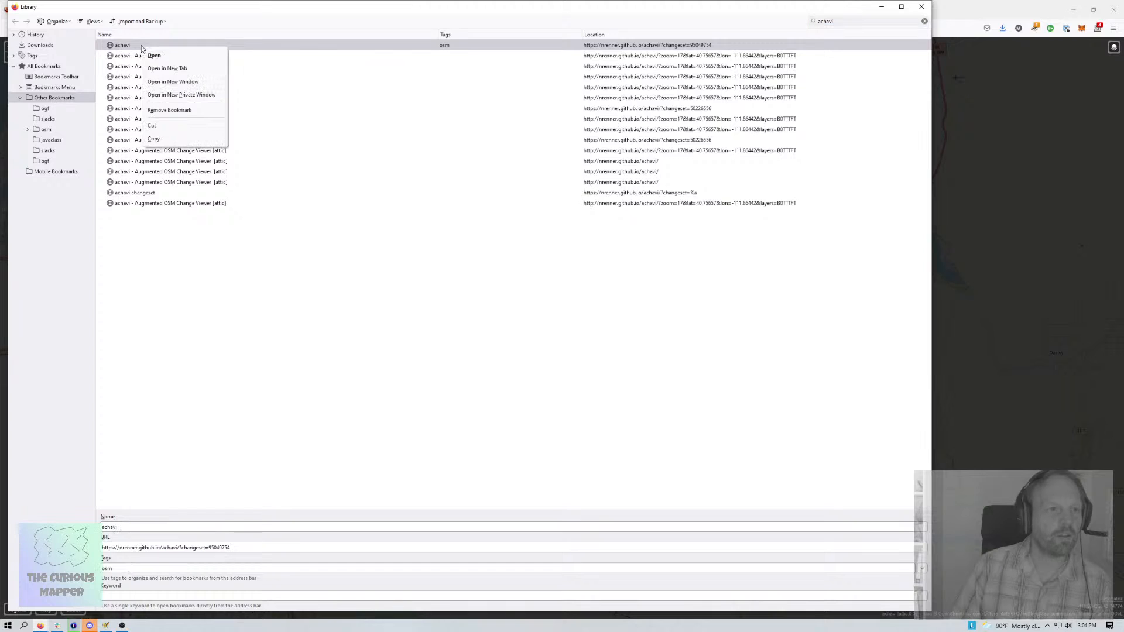
left_click(113, 47)
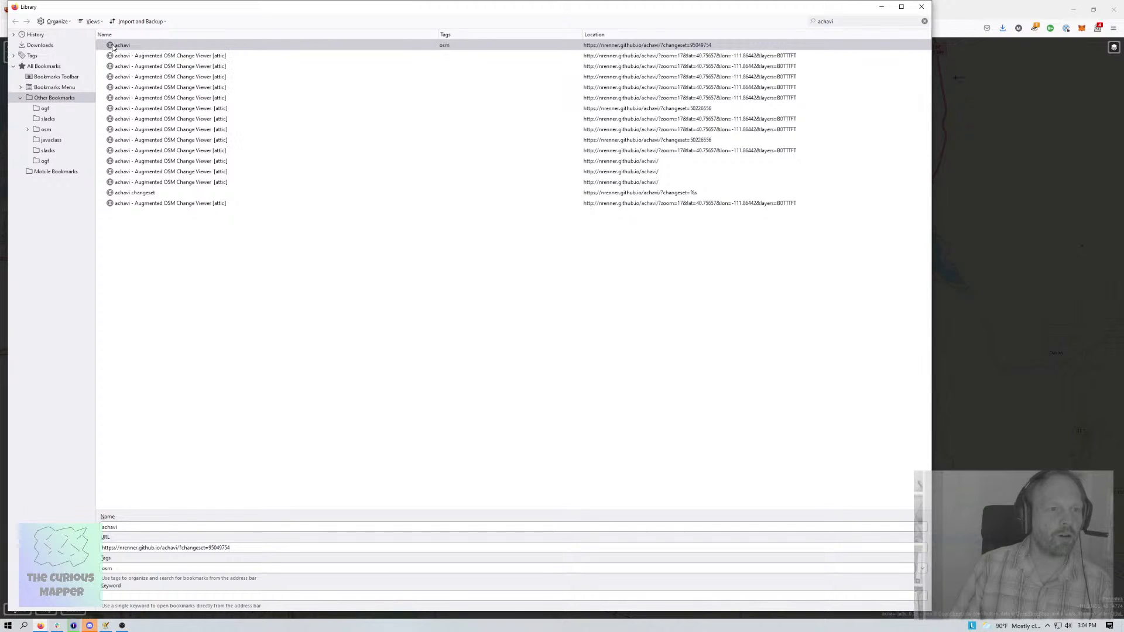
left_click(230, 547)
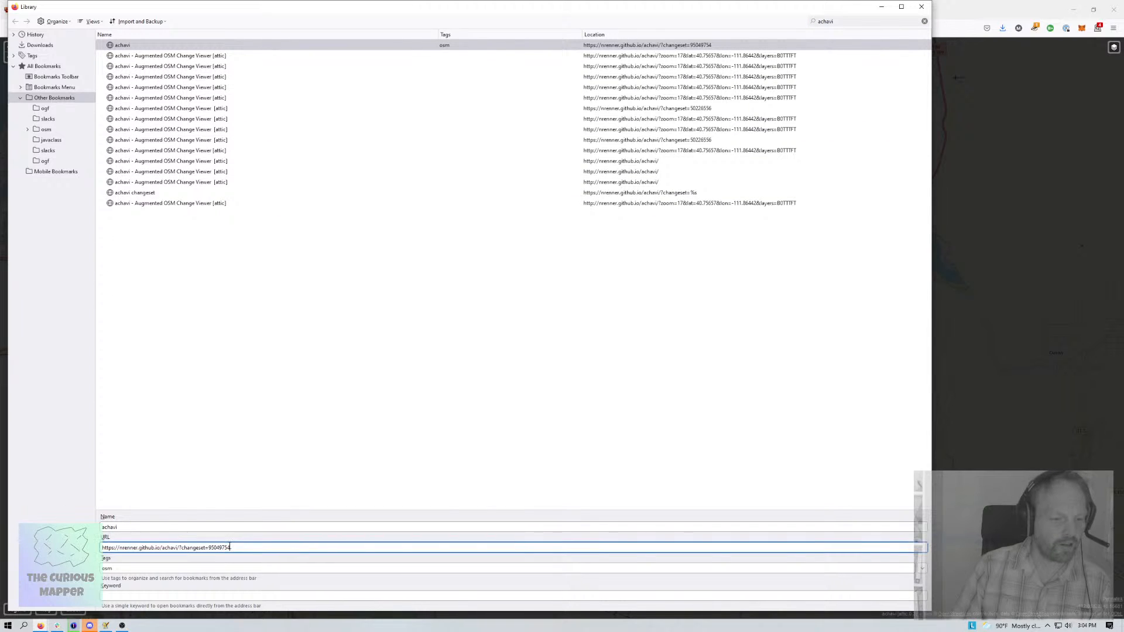
double_click(213, 547)
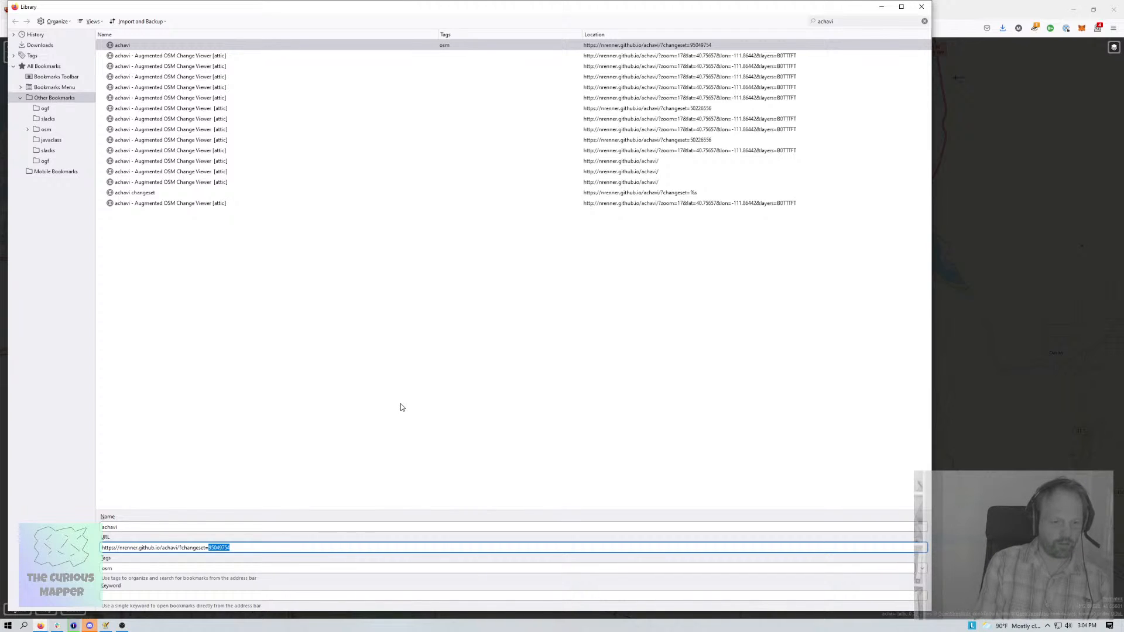
key("BackSpace")
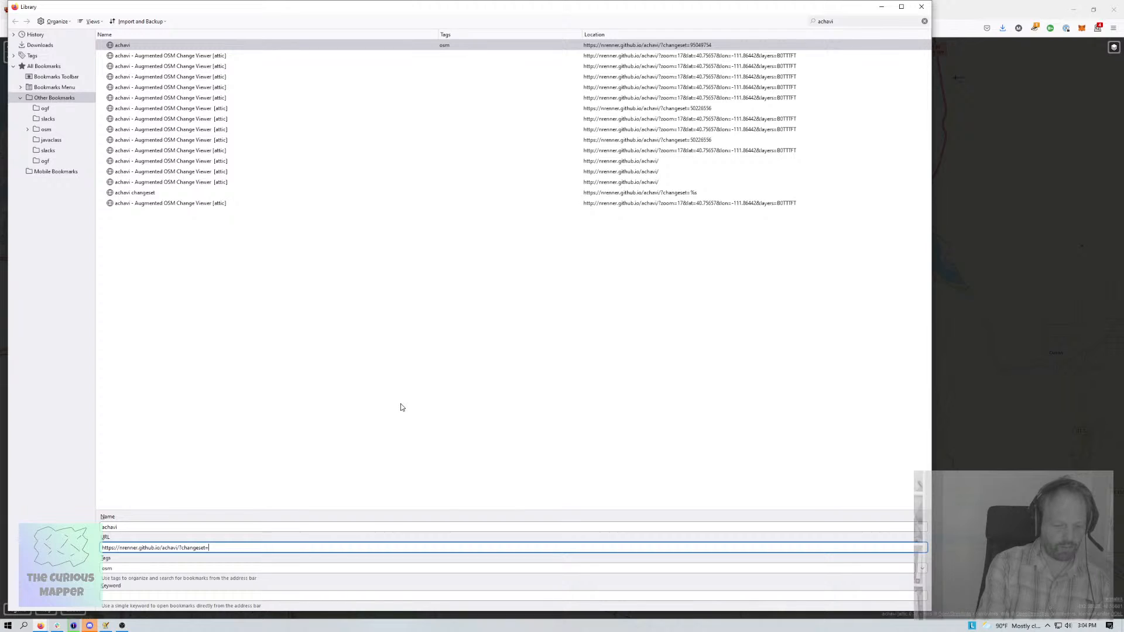
type("%s")
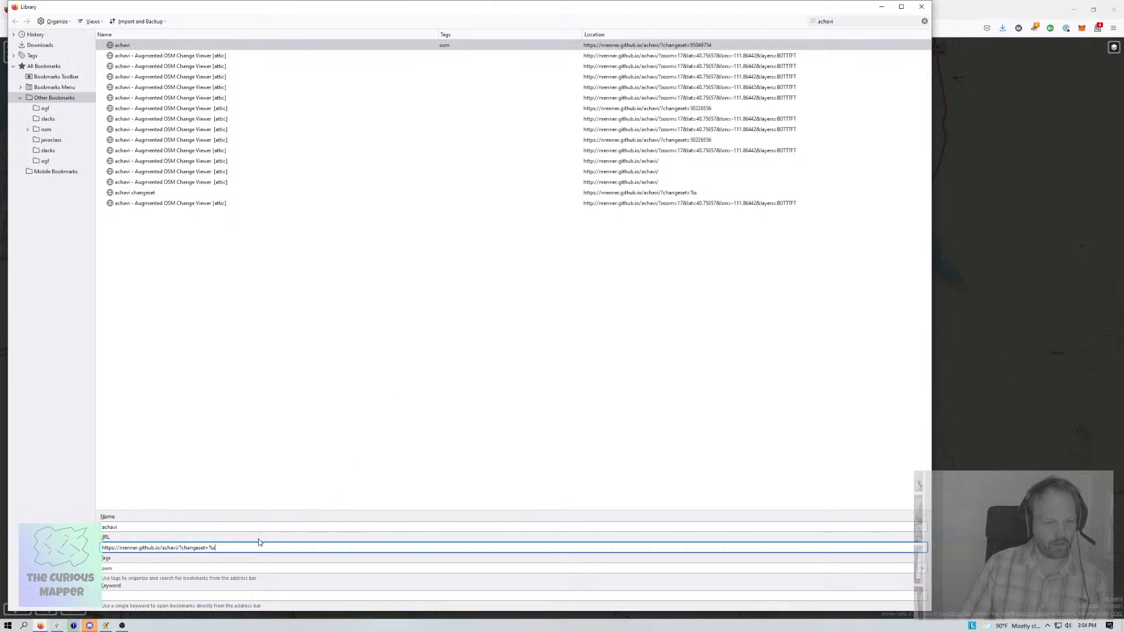
left_click(129, 595)
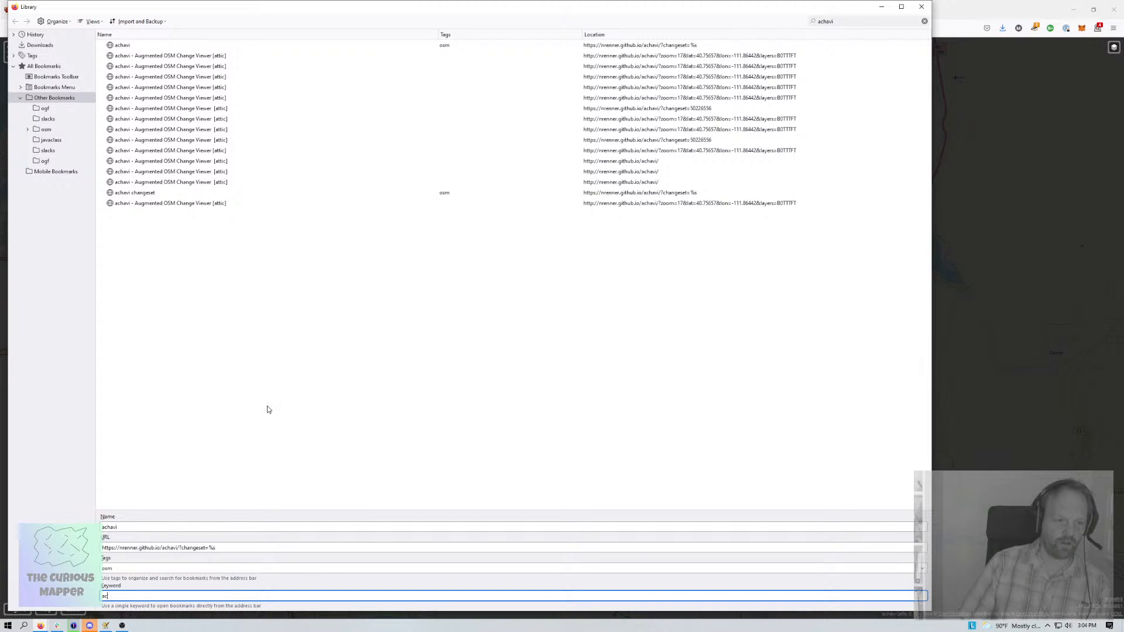
Clear the duplicate achavi bookmark's keyword and delete every listed achavi bookmark except "achavi changeset"
key("BackSpace")
key("BackSpace")
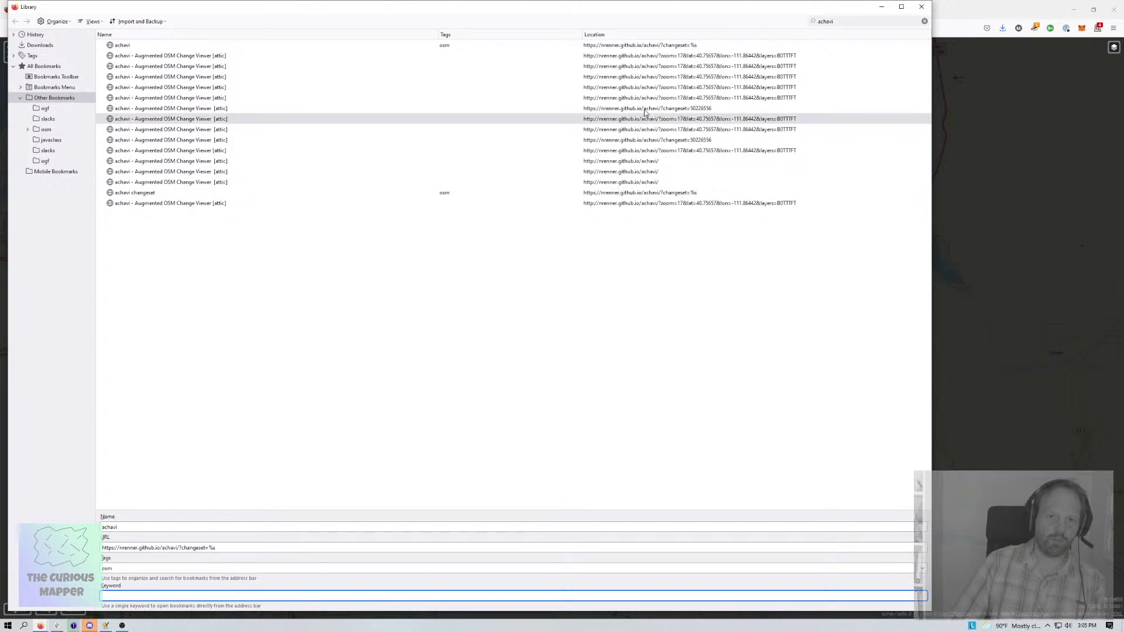
left_click(650, 45)
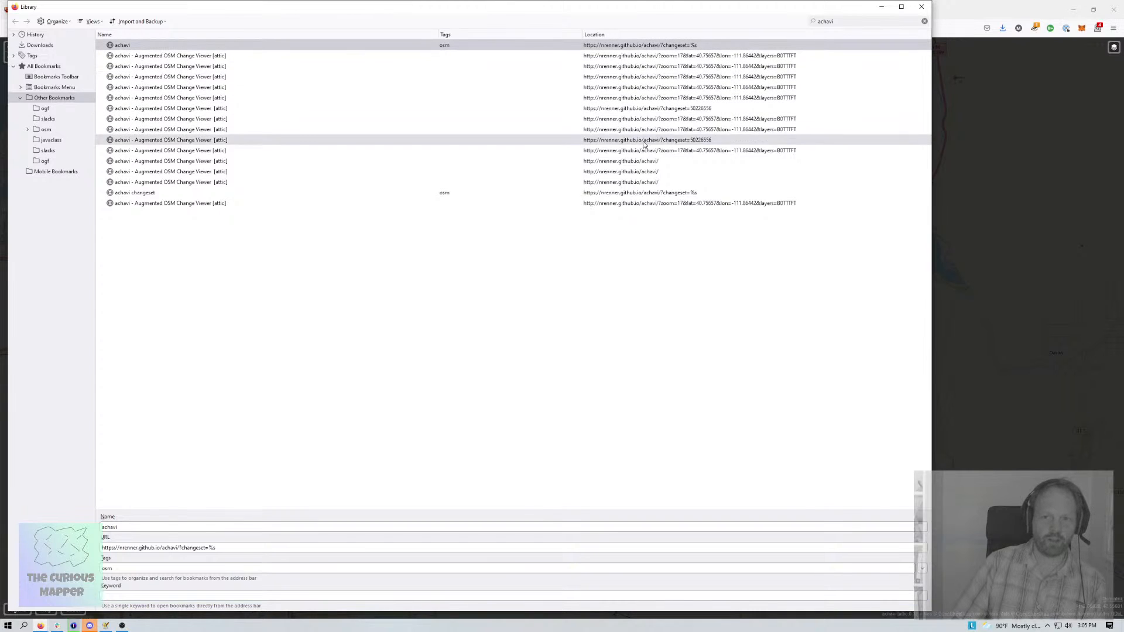
left_click(632, 186, "shift")
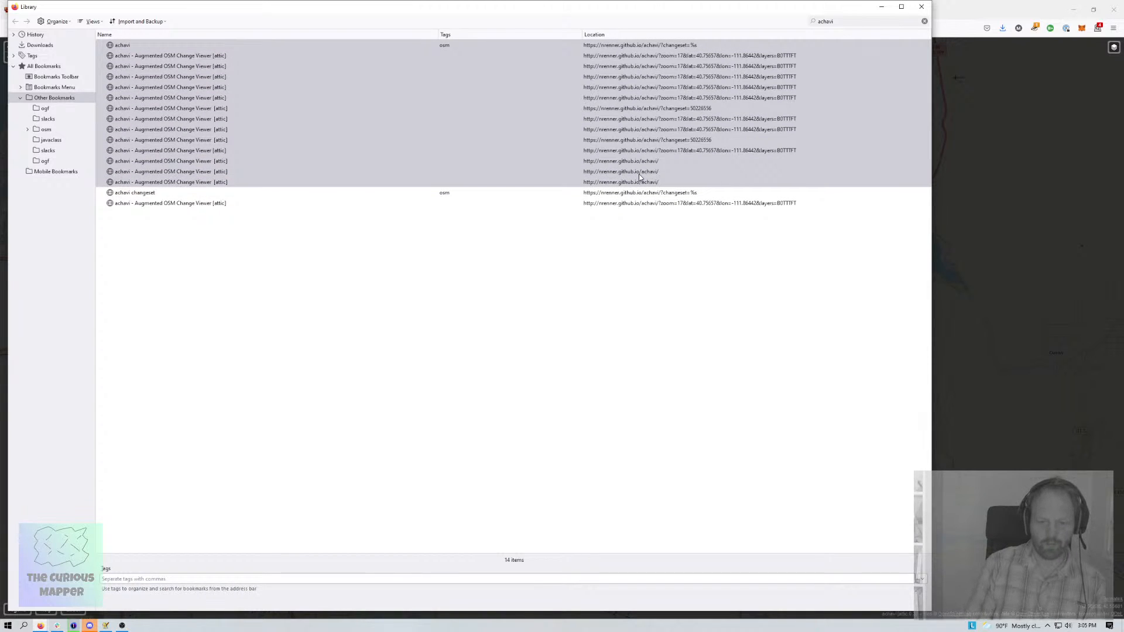
key("Delete")
left_click(637, 44)
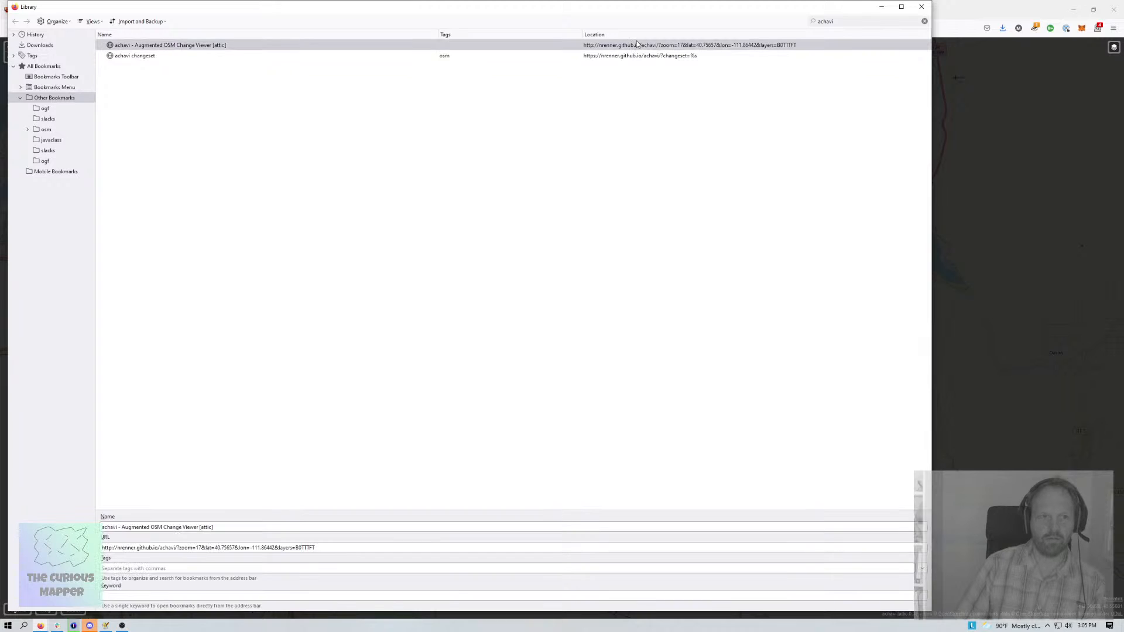
key("Delete")
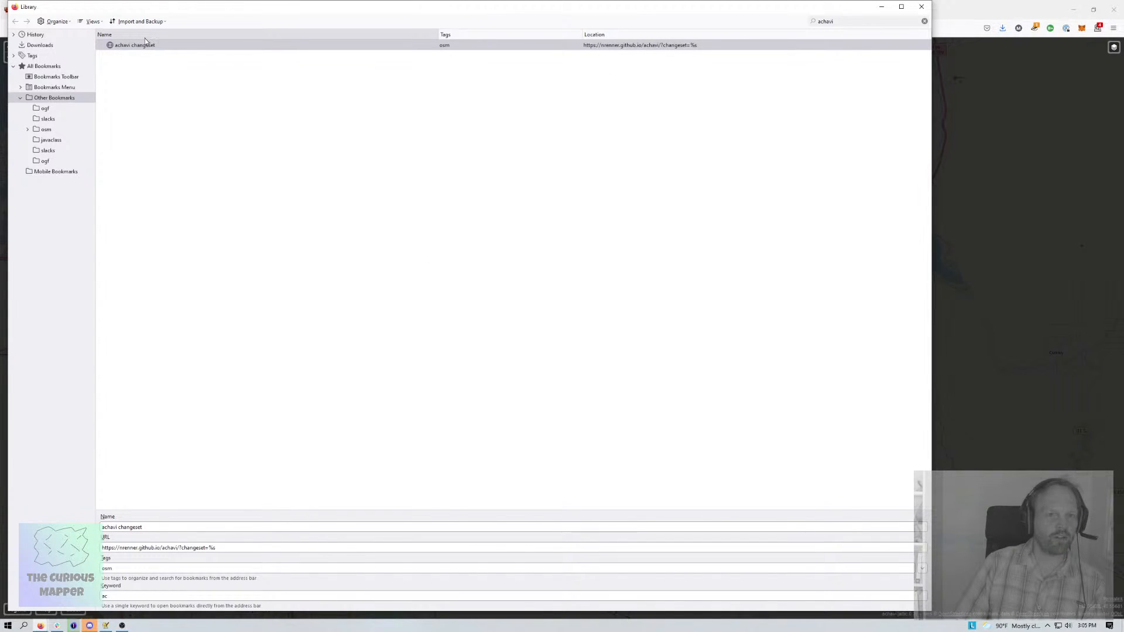
Check the keyword and the URL placeholder of the "achavi changeset" bookmark, and close the bookmark library
left_click(111, 595)
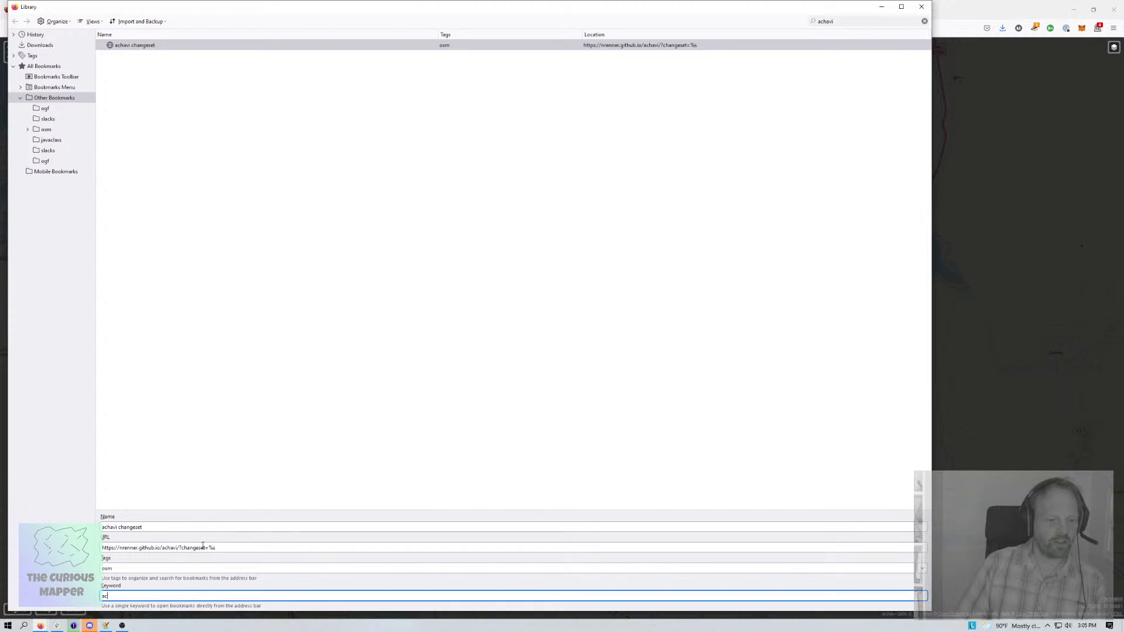
left_click_drag(209, 548, 216, 549)
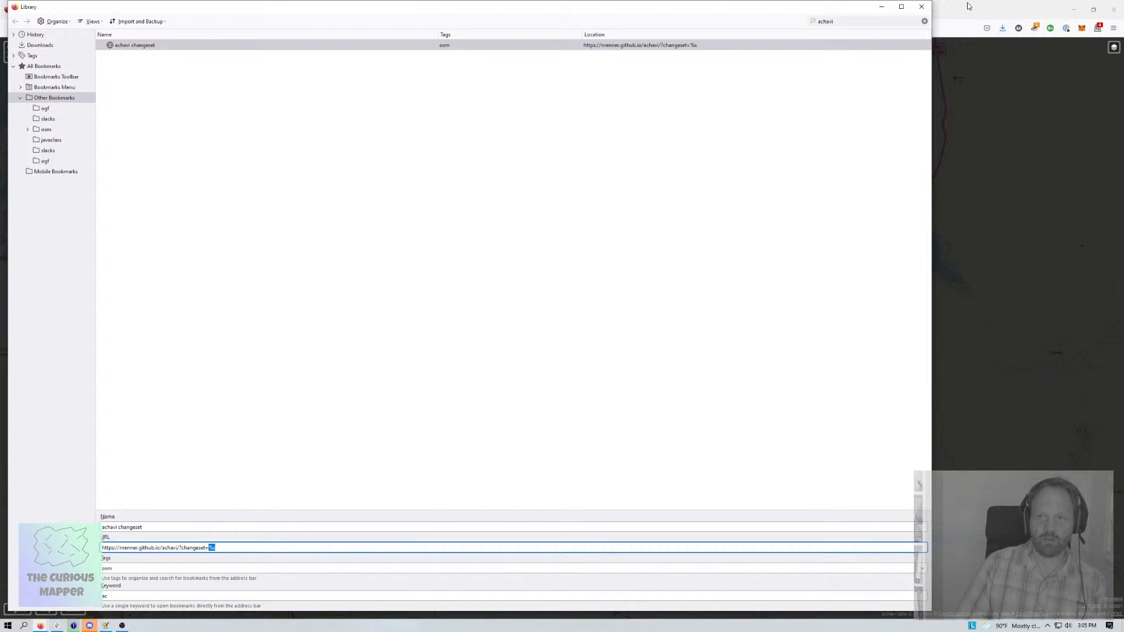
left_click(921, 6)
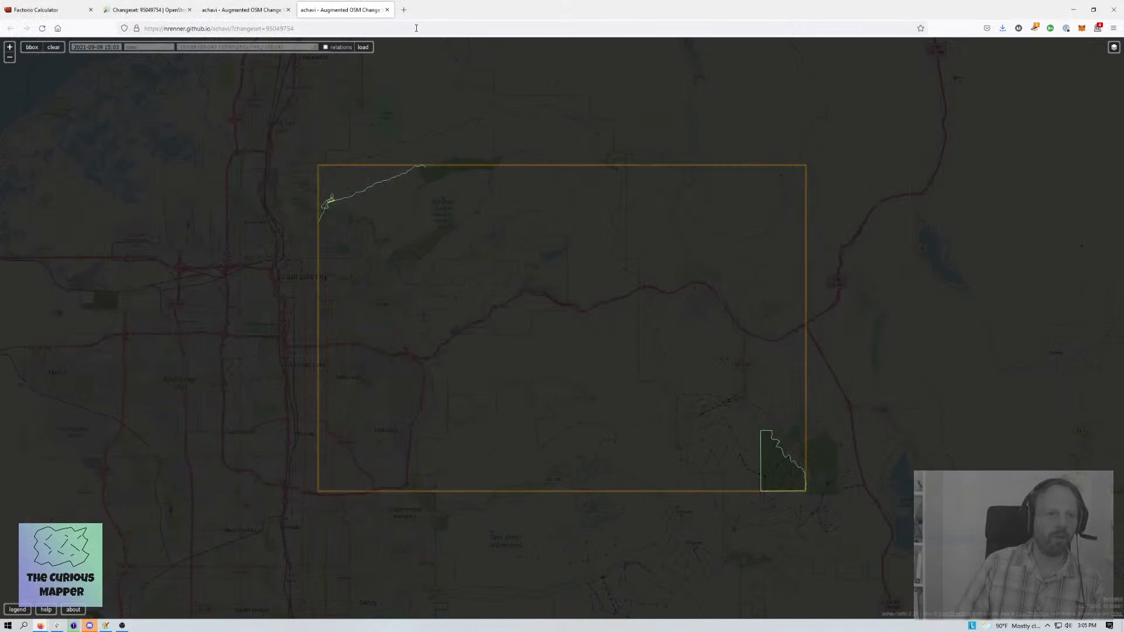
Close both achavi tabs and open changeset 95049754 in a new tab using the "ac" bookmark keyword
left_click(387, 9)
left_click(288, 9)
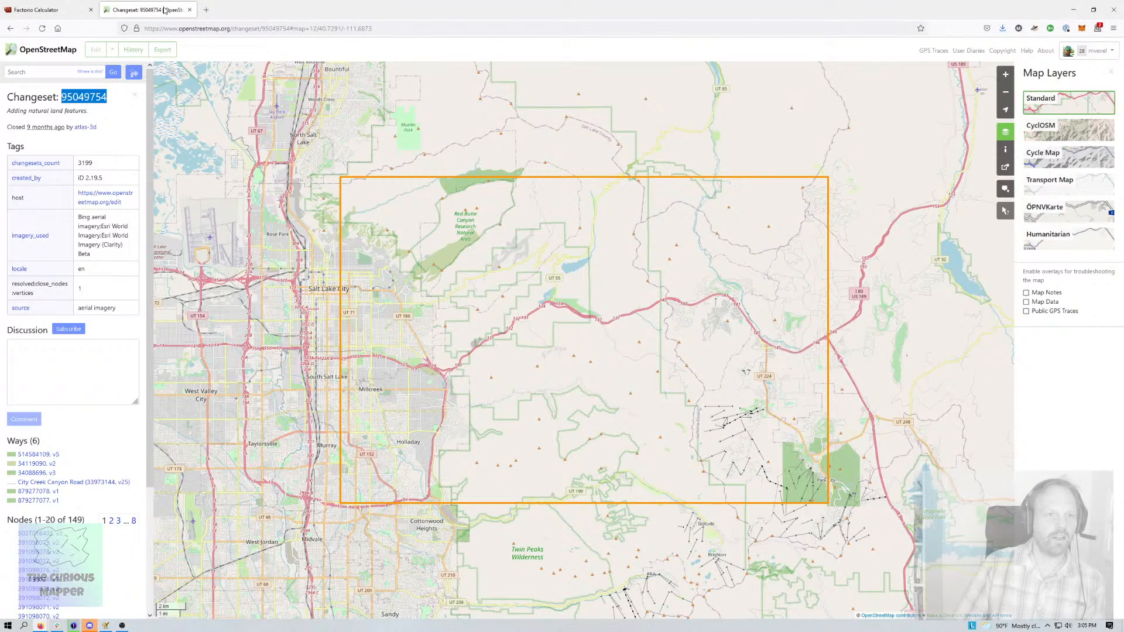
double_click(83, 97)
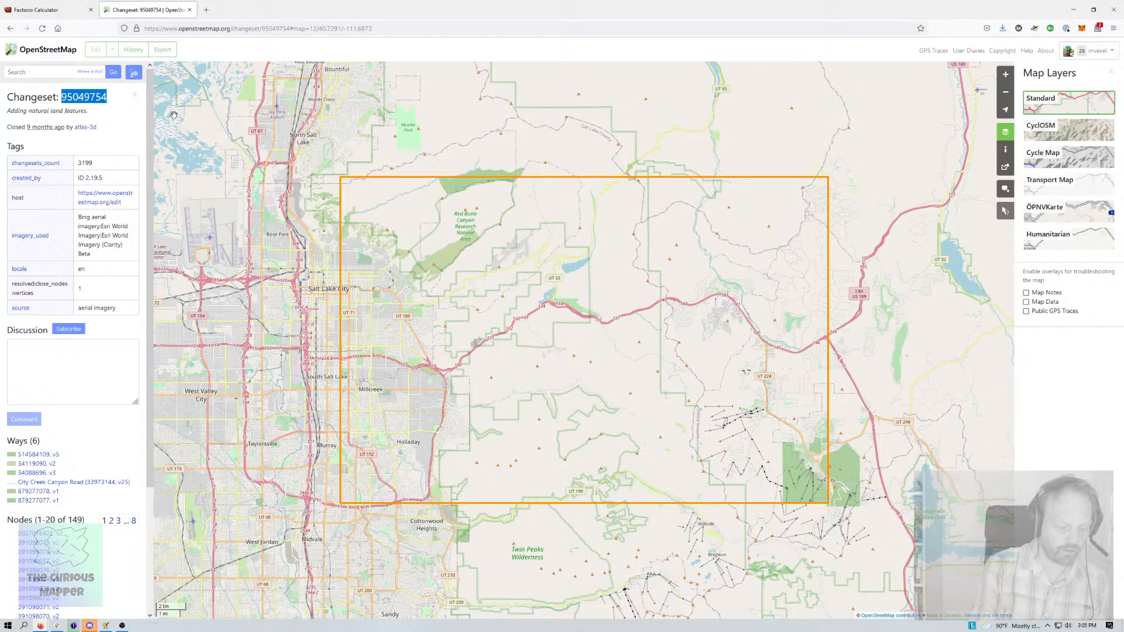
key("ctrl+t")
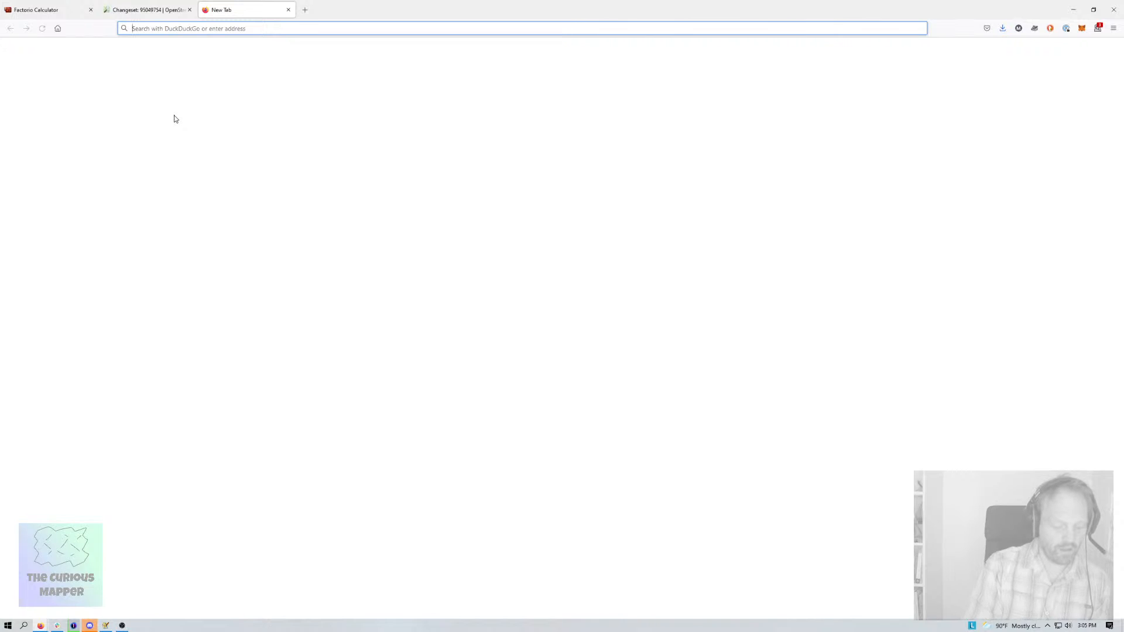
type("ac")
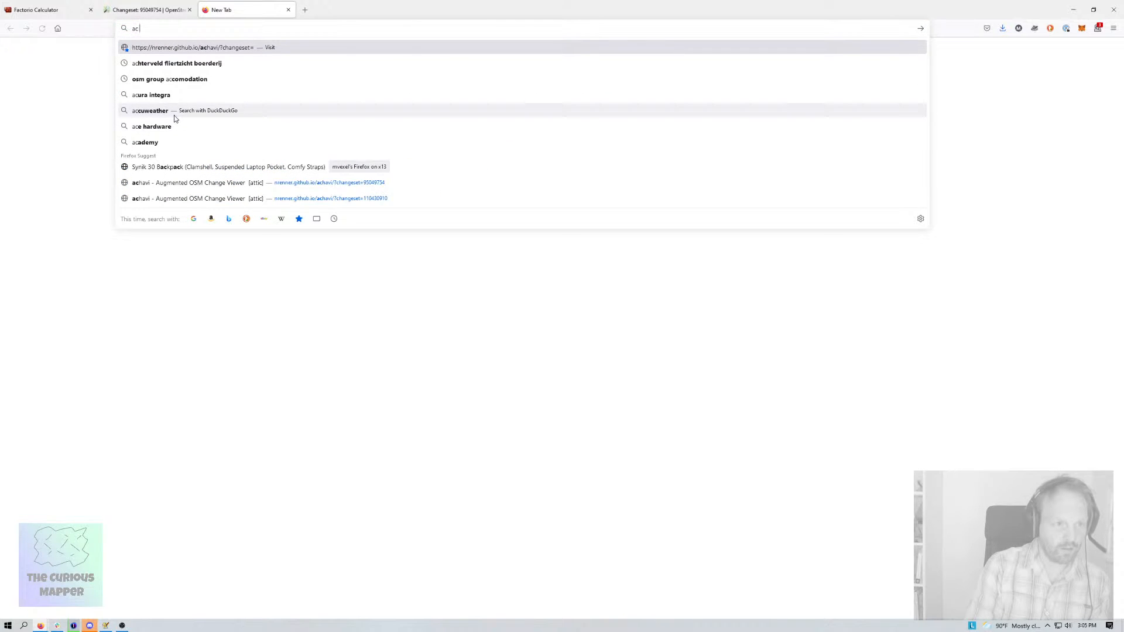
type(" 95049754")
key("Return")
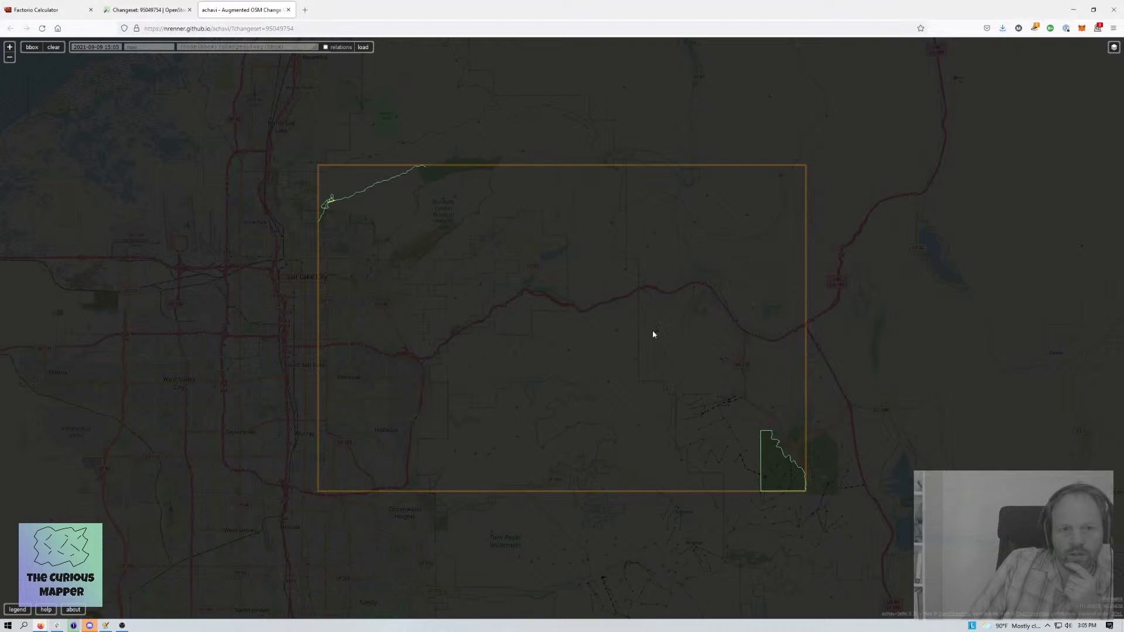
Show the details of the modified forest area in achavi and copy the link to its way 514584109
left_click(146, 9)
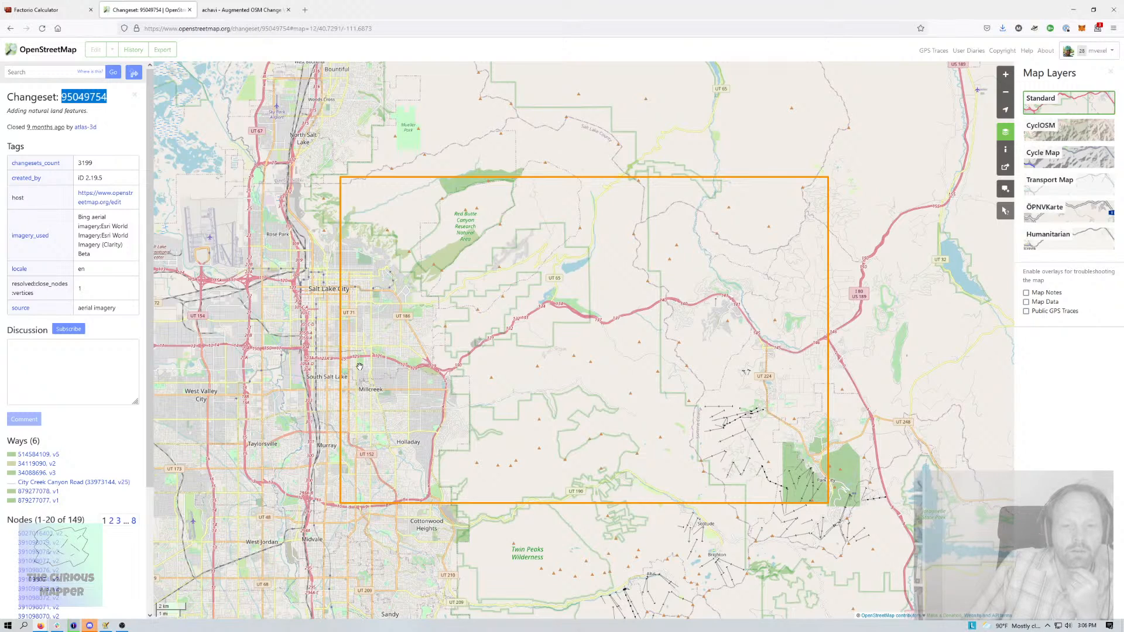
left_click(252, 21)
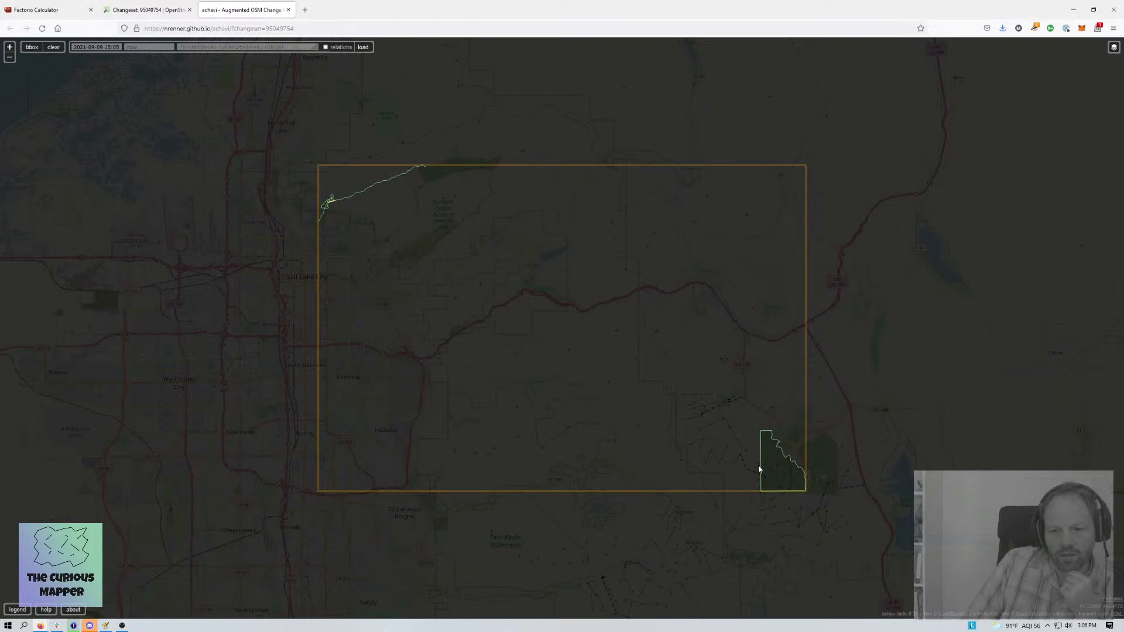
mouse_move(763, 476)
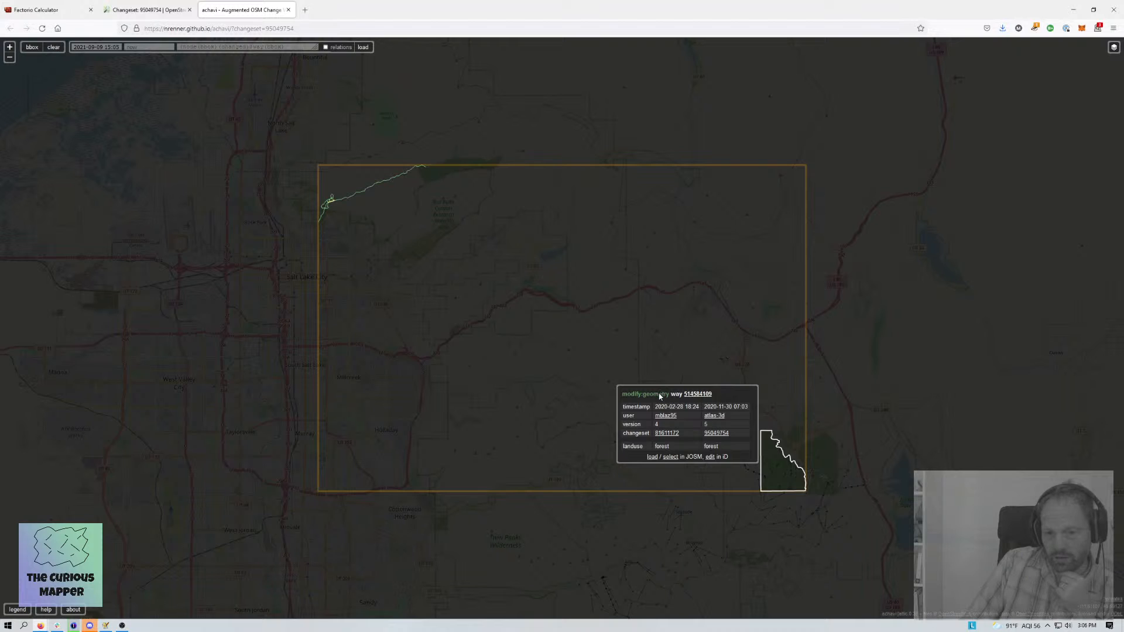
right_click(698, 398)
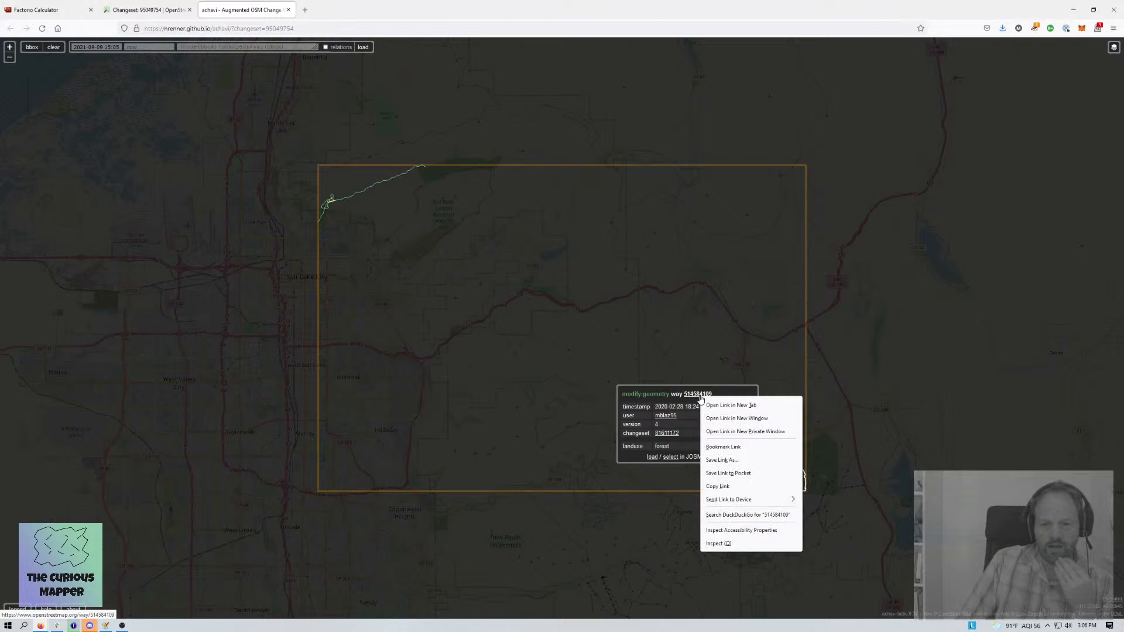
left_click(737, 486)
Search the web for "deep history viewer" in a new tab and open the OSM Deep History site
key("ctrl+t")
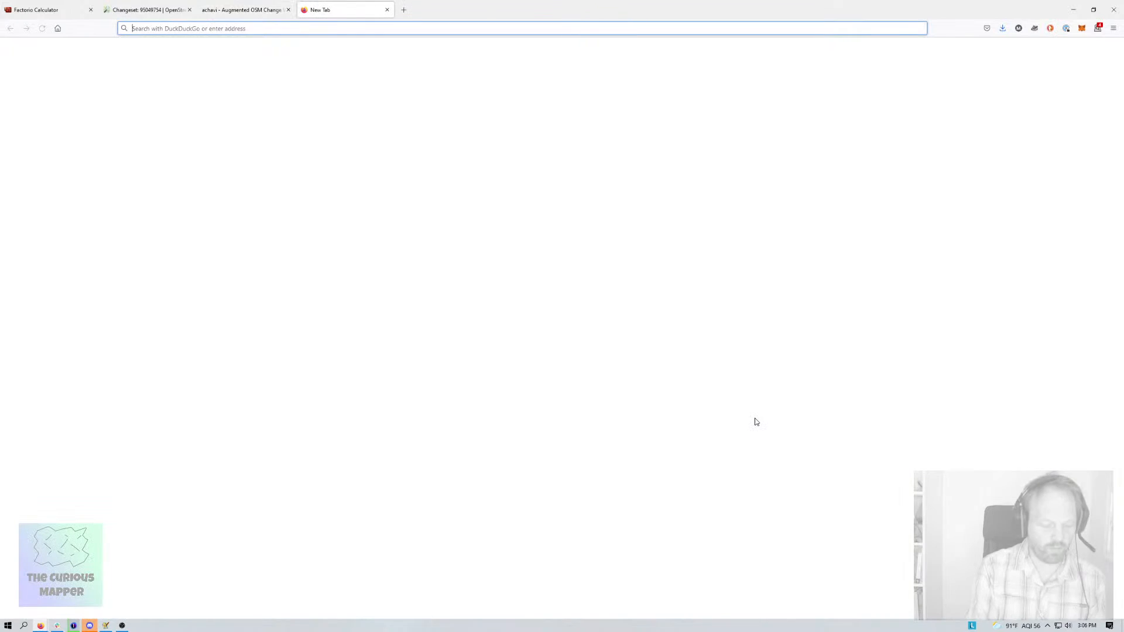
type("deep jo")
key("BackSpace")
key("BackSpace")
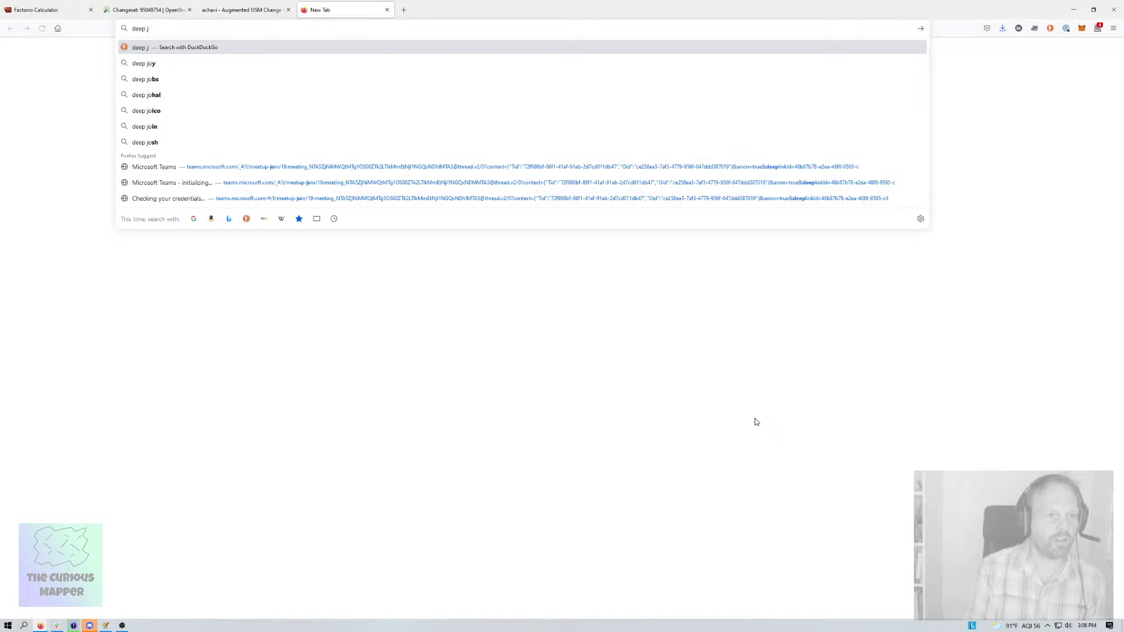
type("history viewer")
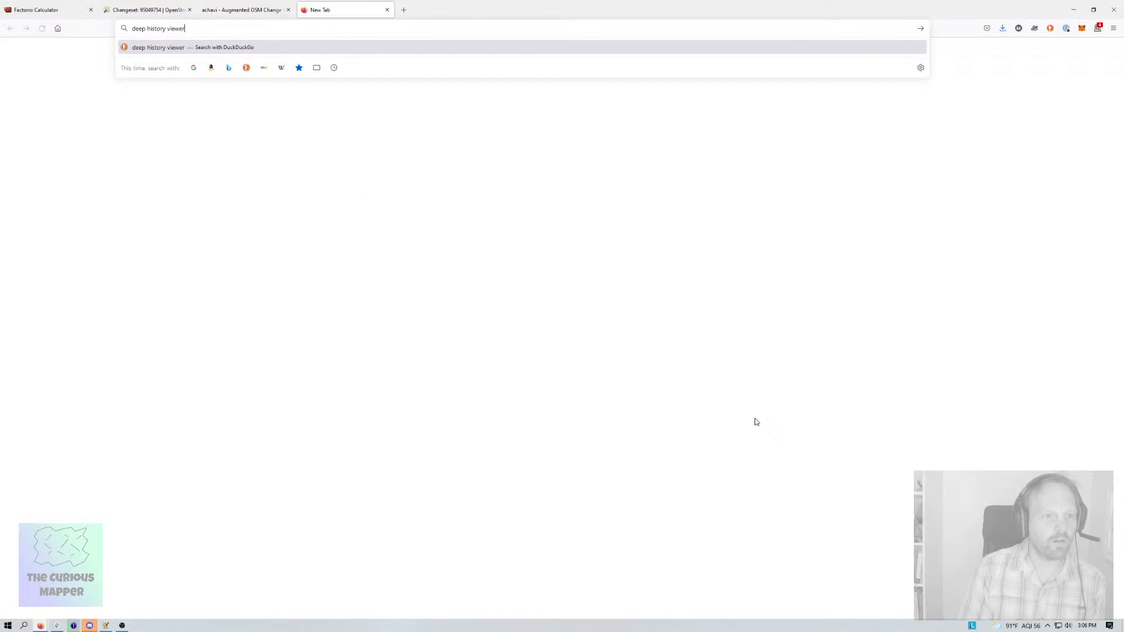
key("Return")
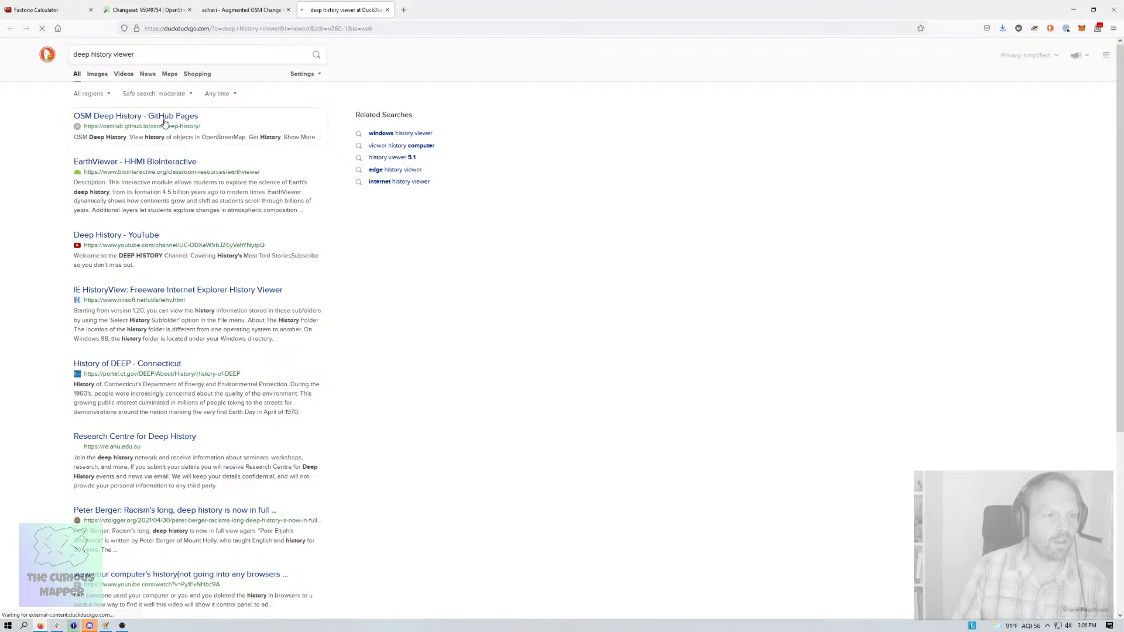
left_click(167, 117)
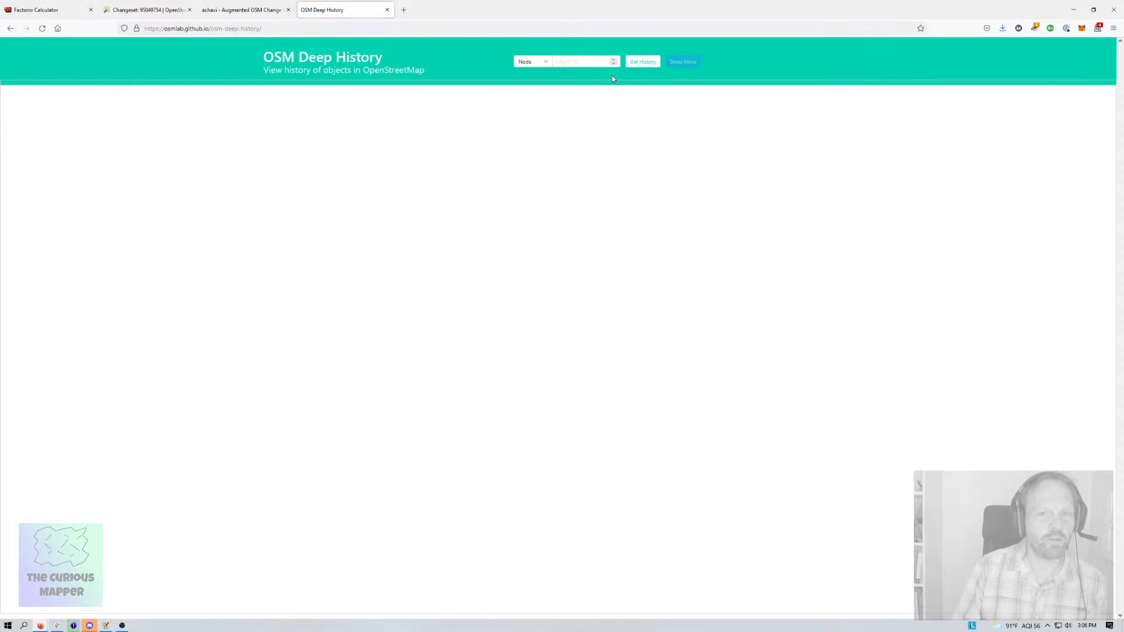
Set the object type to Way, enter the ID 514584109 from the copied link, and retrieve its history
left_click(546, 69)
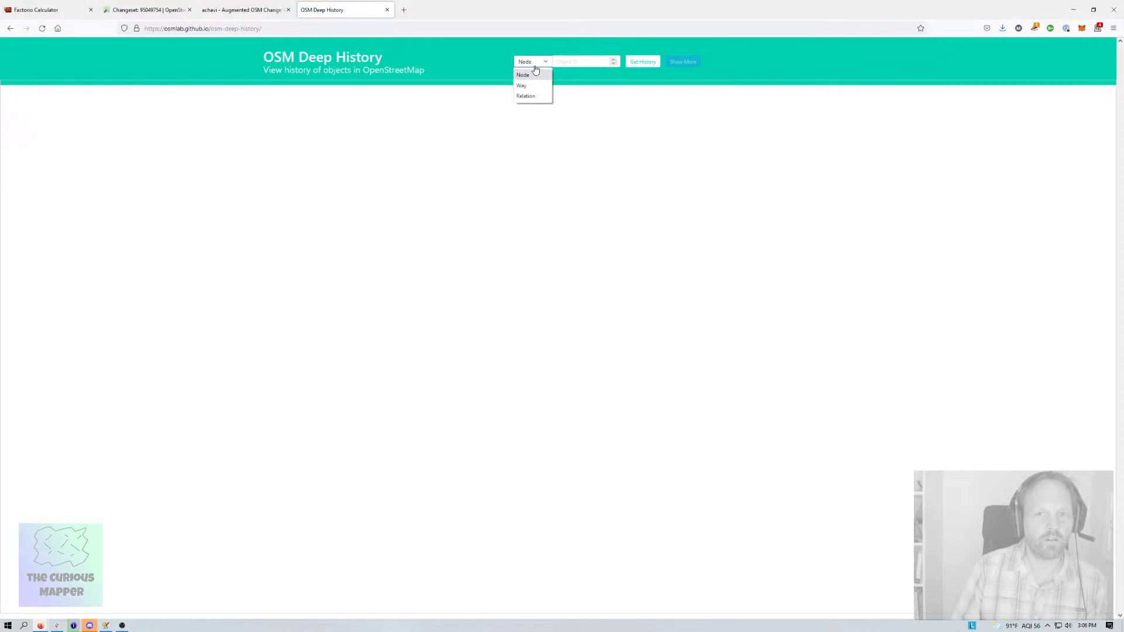
left_click(572, 63)
key("ctrl+v")
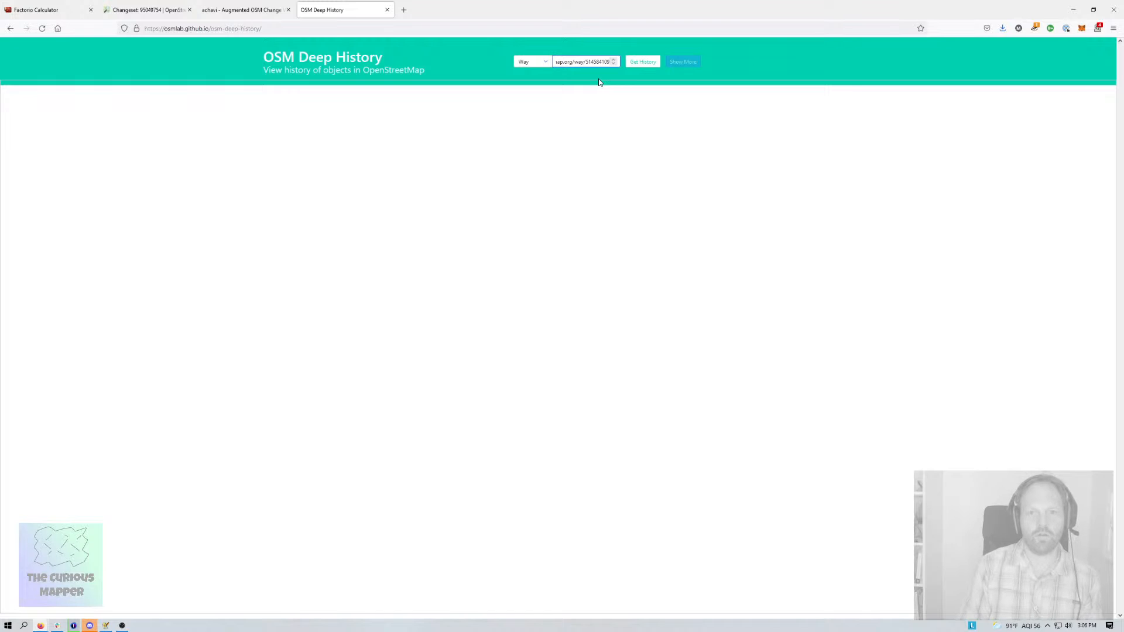
key("ctrl+Left")
key("ctrl+shift+Left")
key("ctrl+shift+Left")
key("ctrl+shift+Left")
key("ctrl+shift+Left")
key("ctrl+shift+Left")
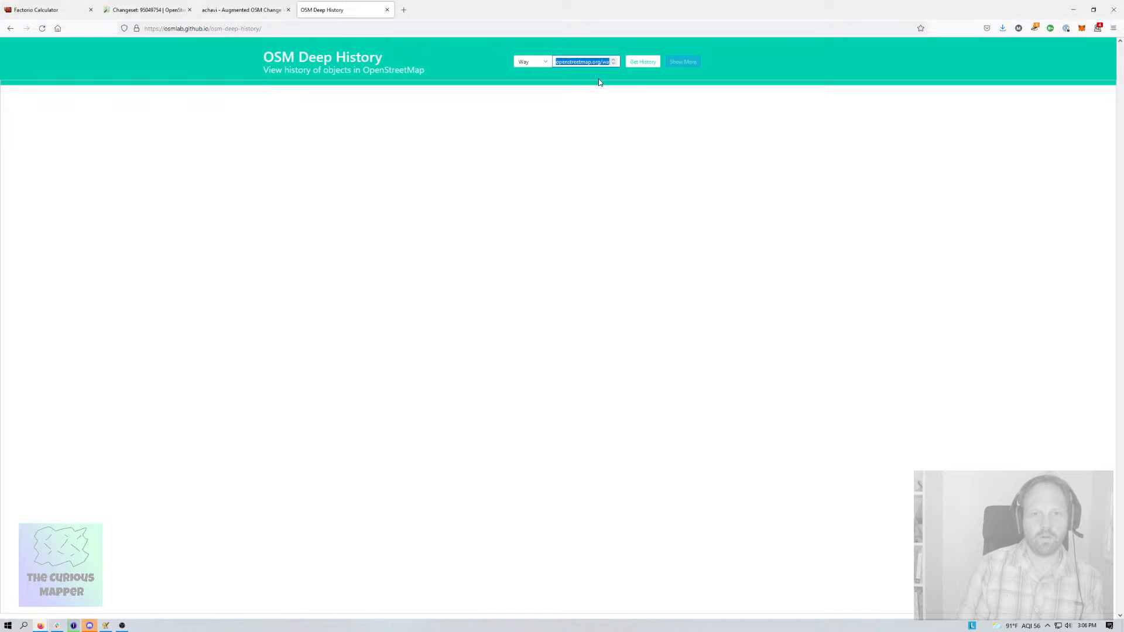
key("BackSpace")
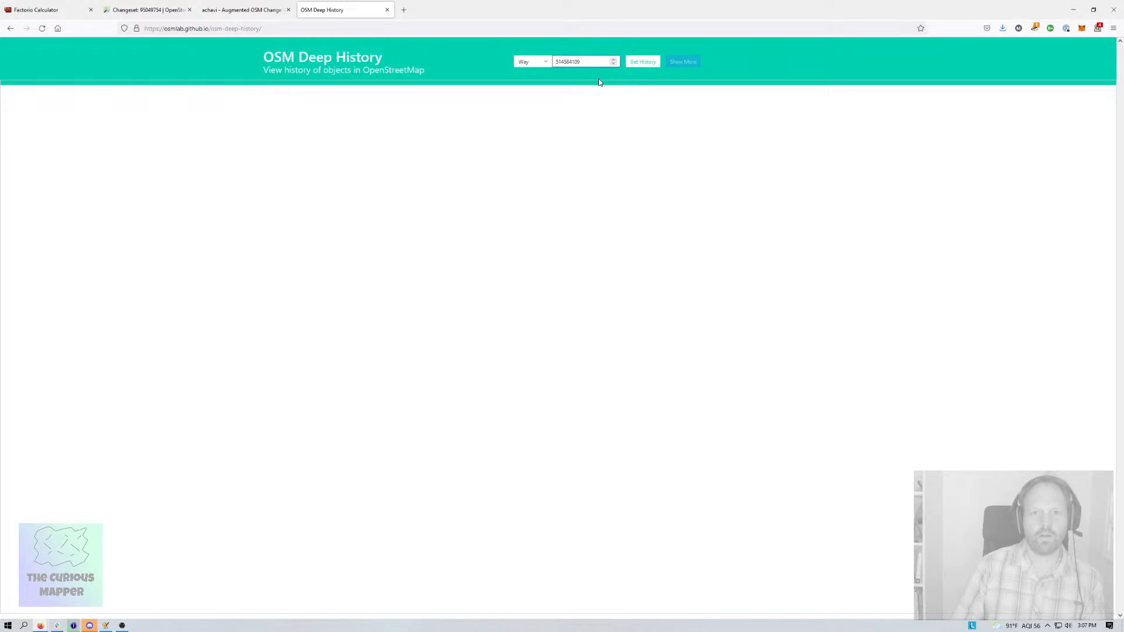
left_click(638, 62)
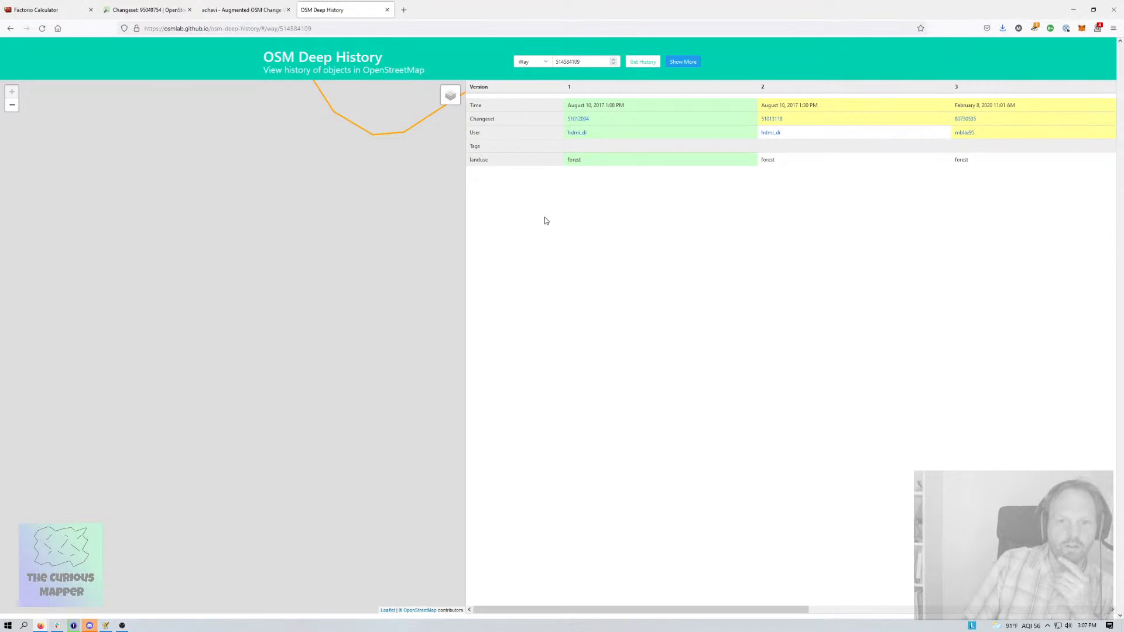
Examine the forest way's outline on the map and compare its versions, changesets and editors in the history table
scroll(372, 196, "down", 4)
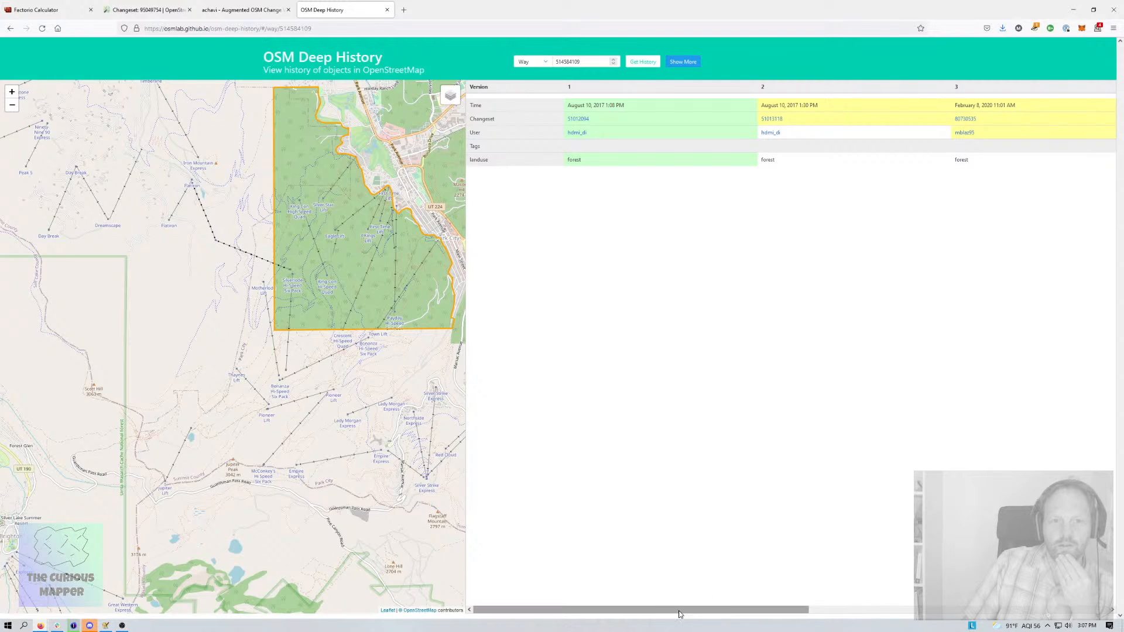
left_click_drag(632, 613, 617, 631)
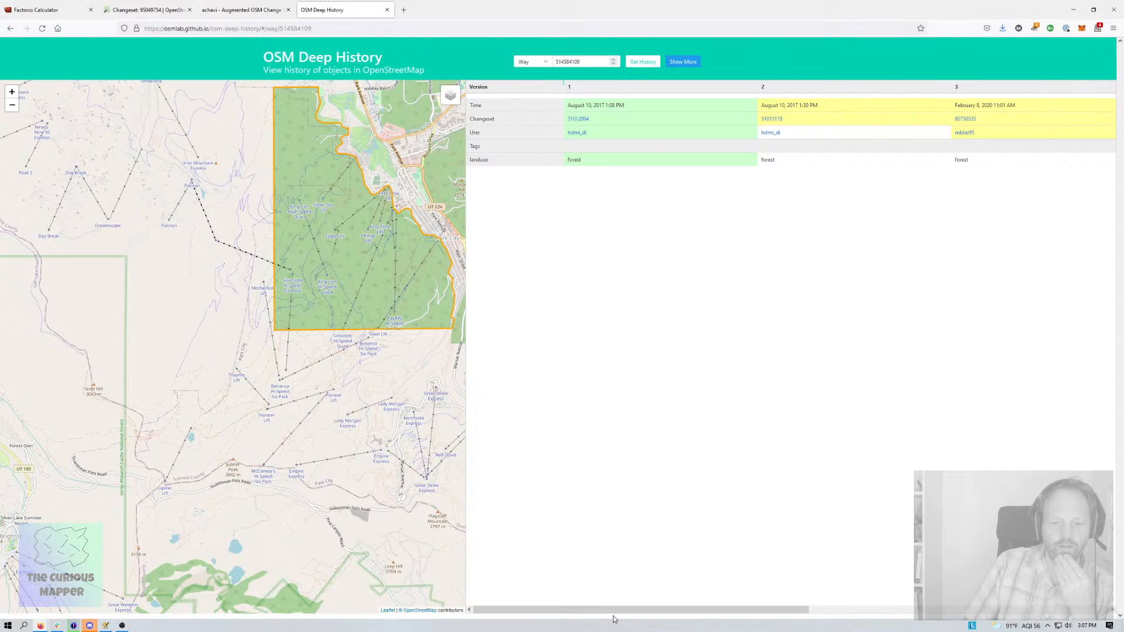
left_click_drag(624, 610, 923, 610)
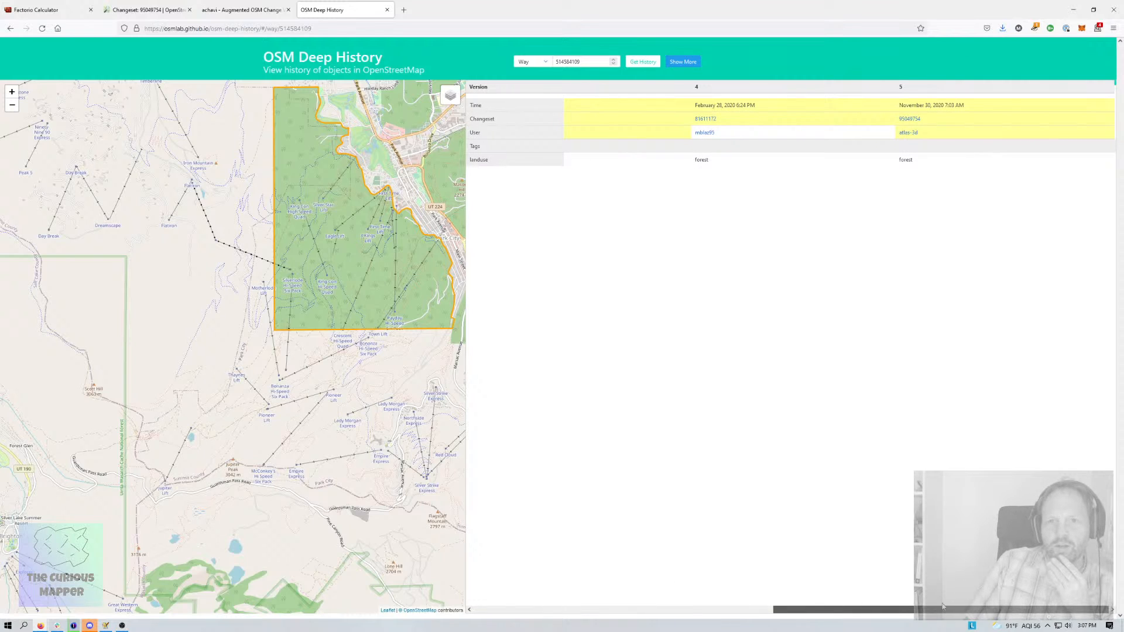
scroll(518, 474, "left", 10)
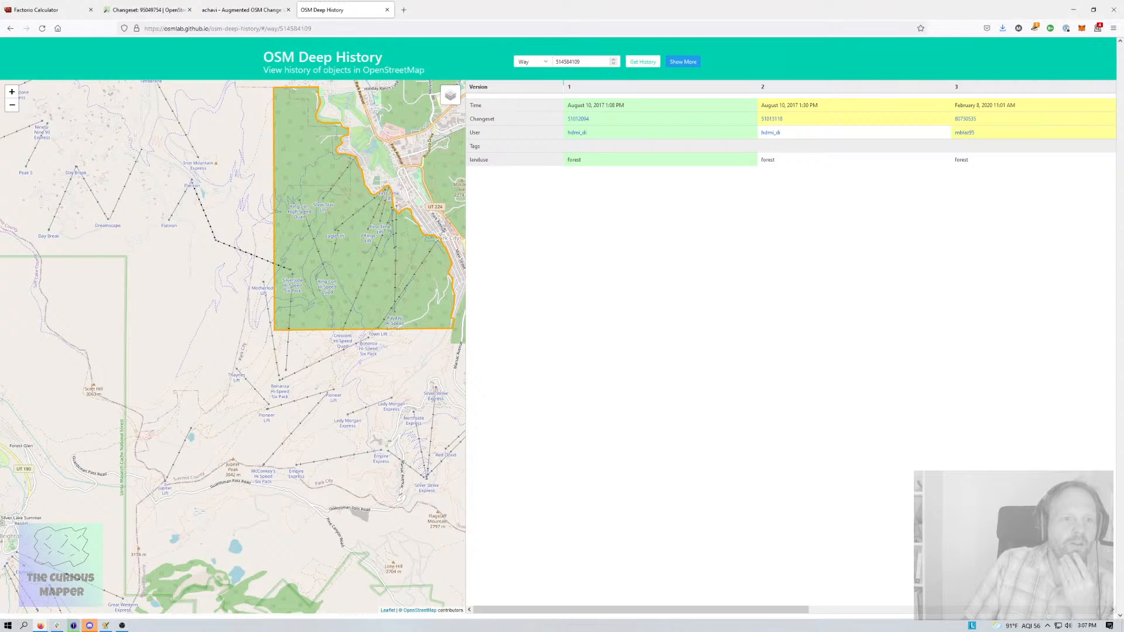
Bookmark the OSM Deep History page of the forest way with the tag "osm"
double_click(294, 28)
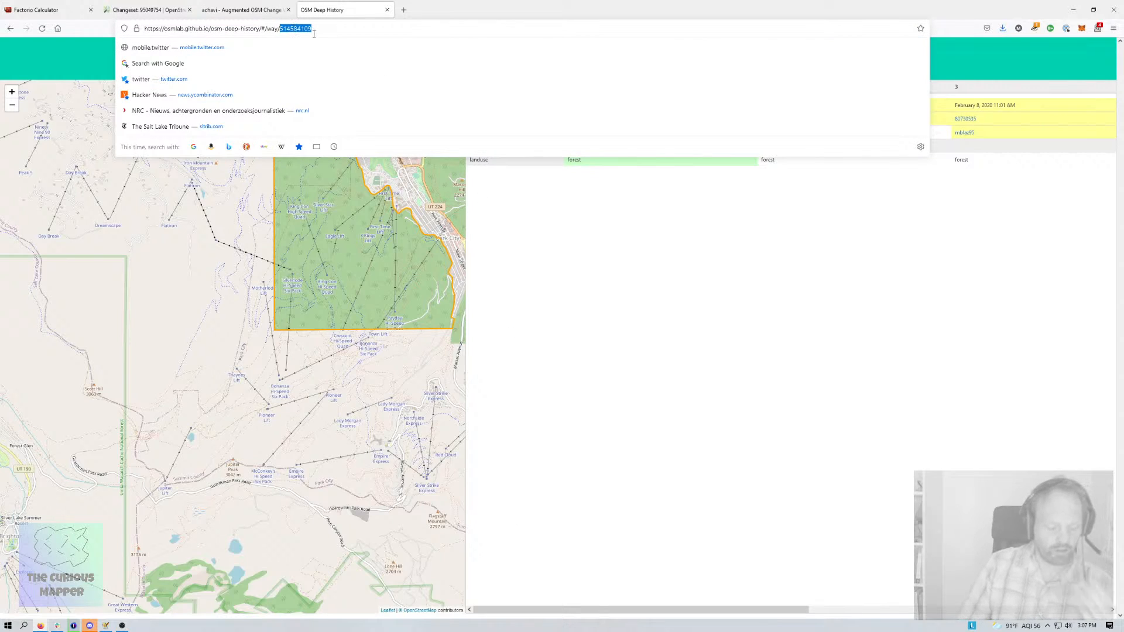
triple_click(208, 29)
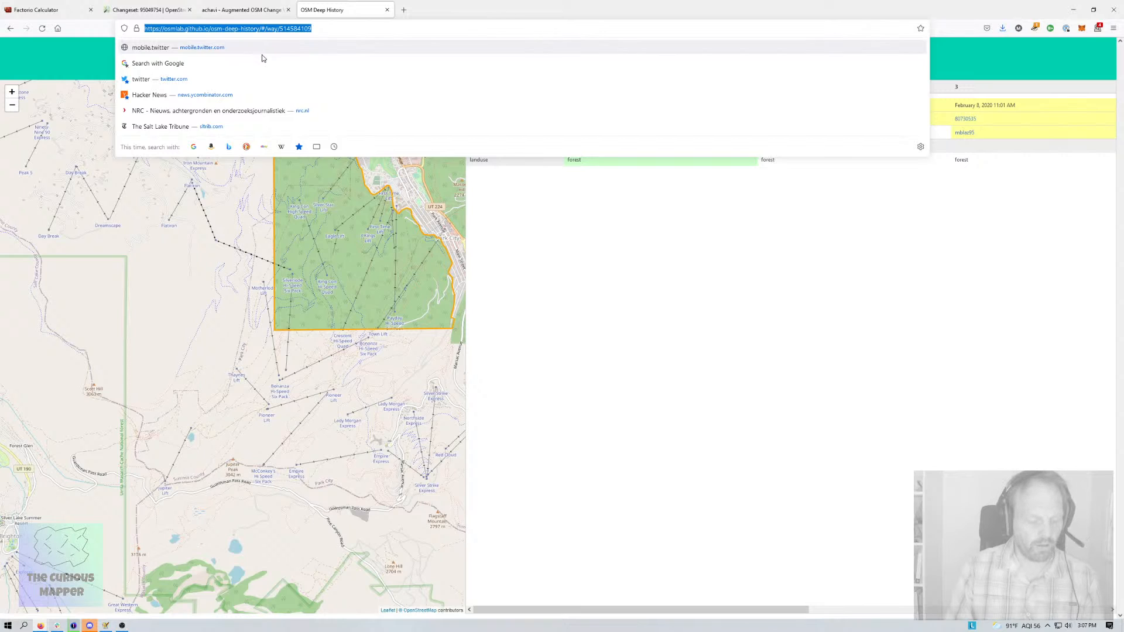
key("ctrl+d")
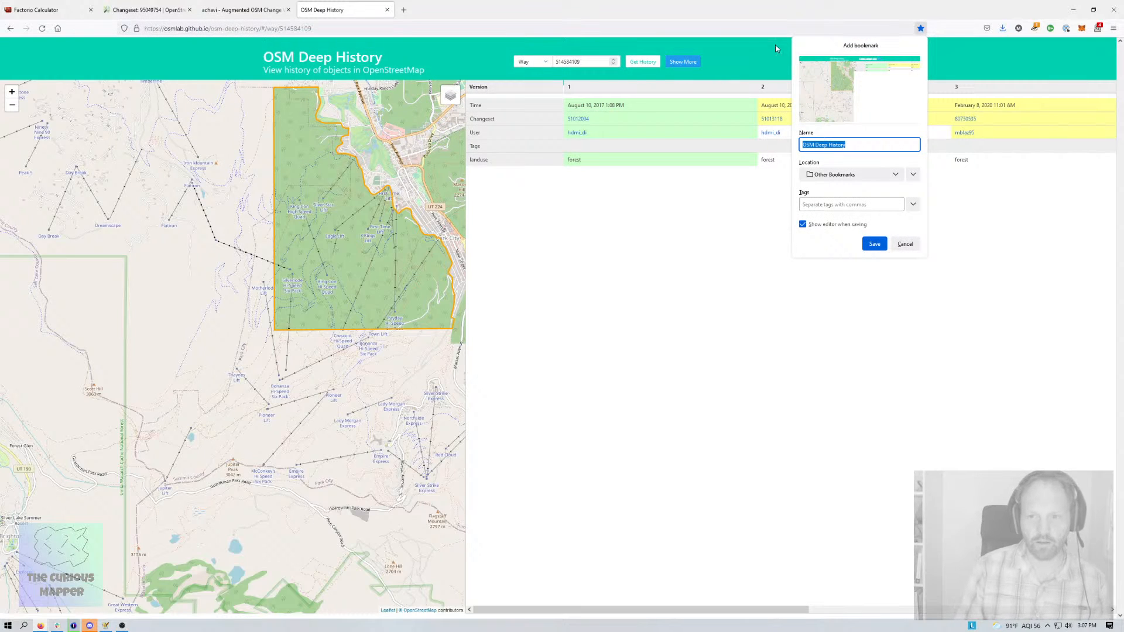
left_click(856, 203)
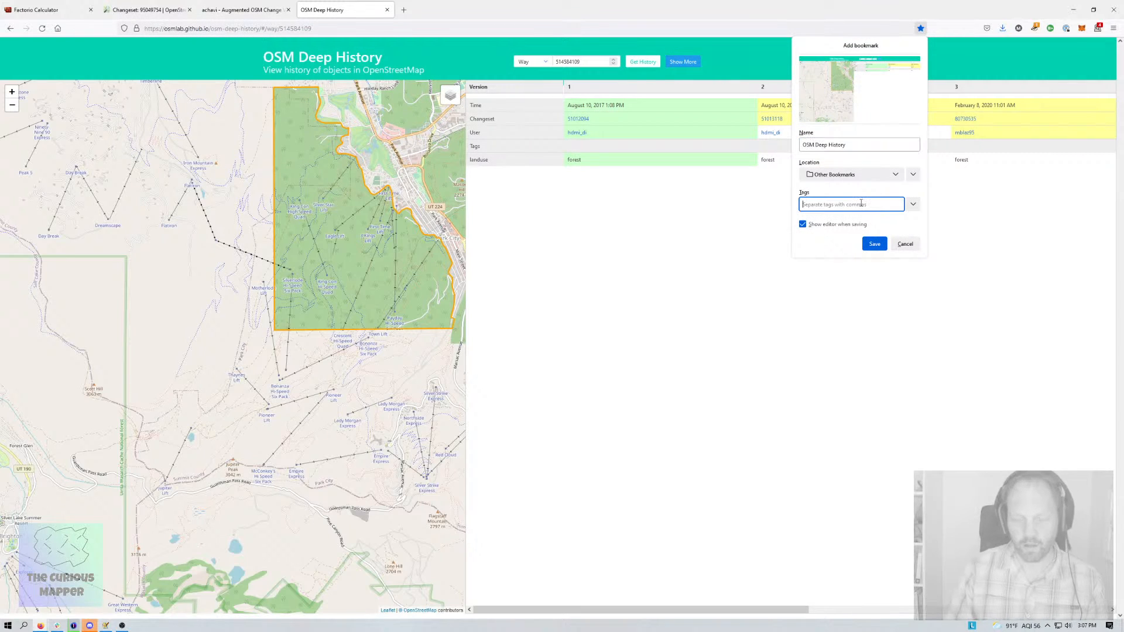
type("osm")
key("Return")
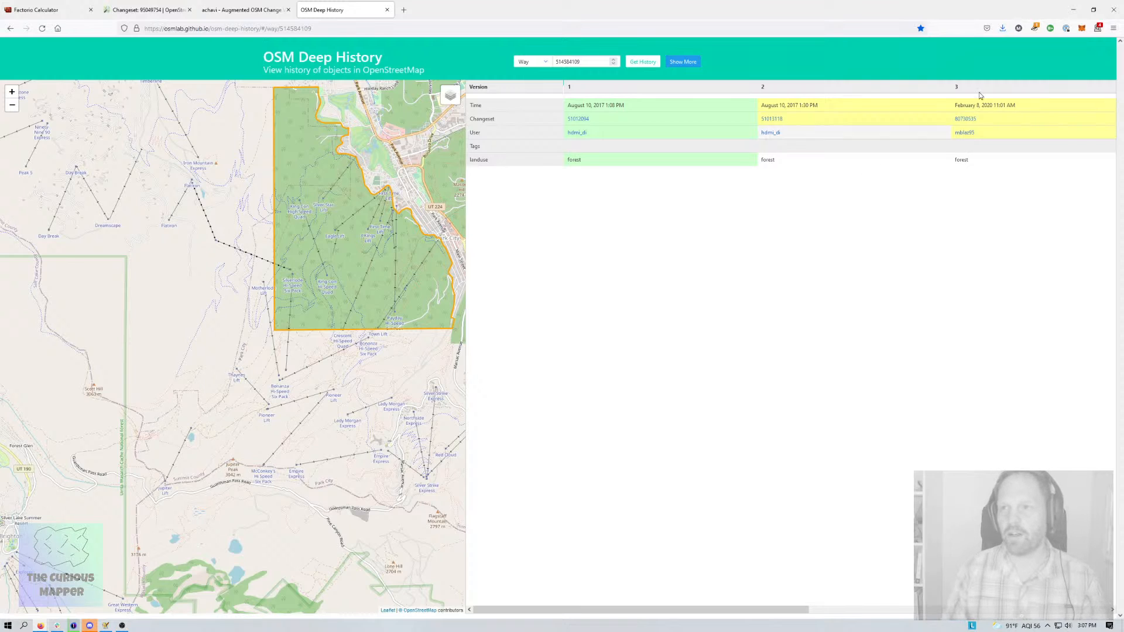
Open the bookmark library and search it for "deep"
left_click(1113, 28)
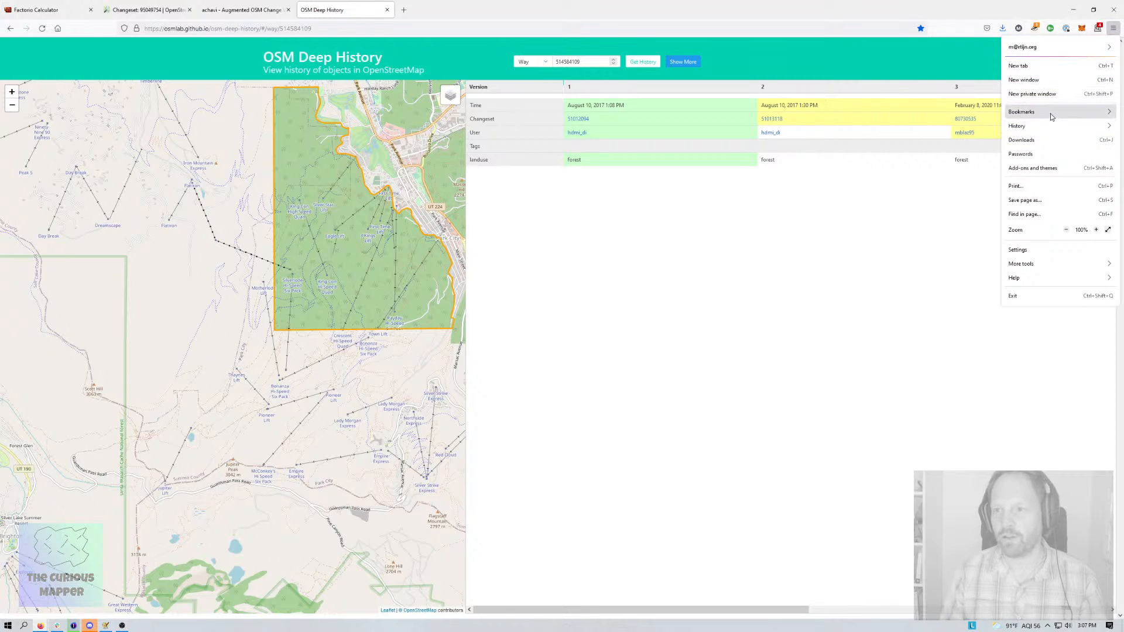
left_click(1027, 112)
left_click(1031, 296)
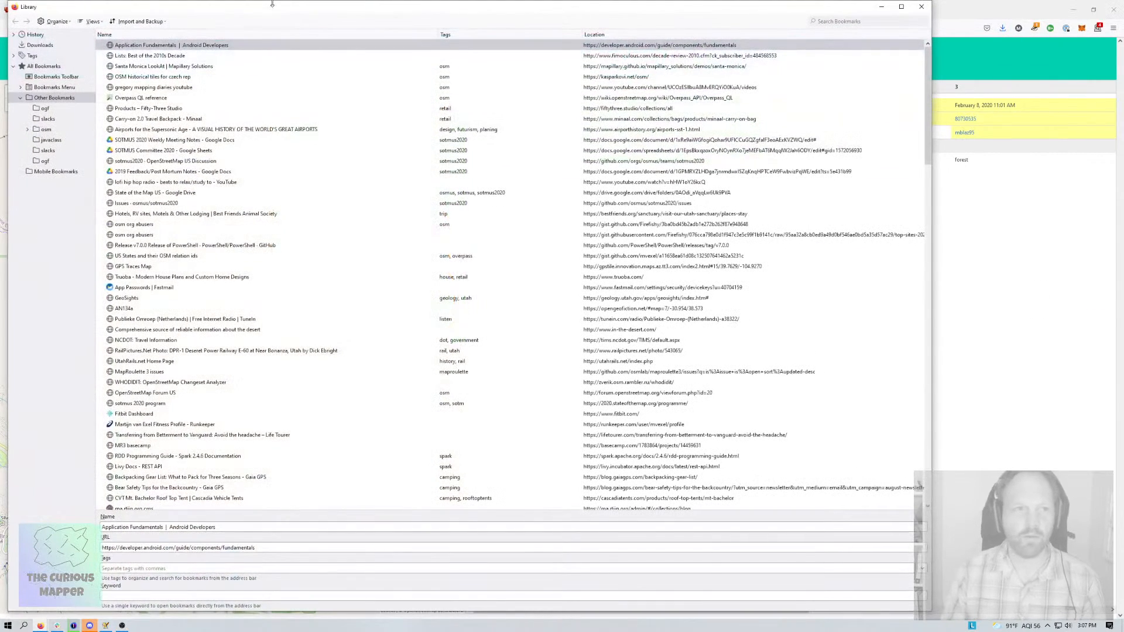
left_click(868, 20)
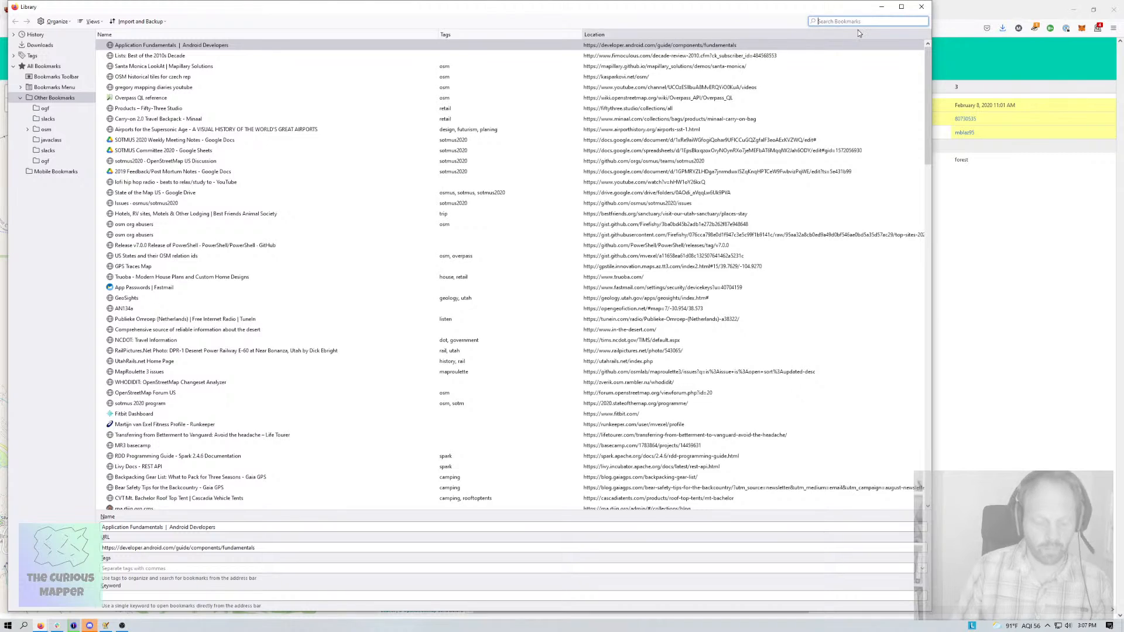
type("de")
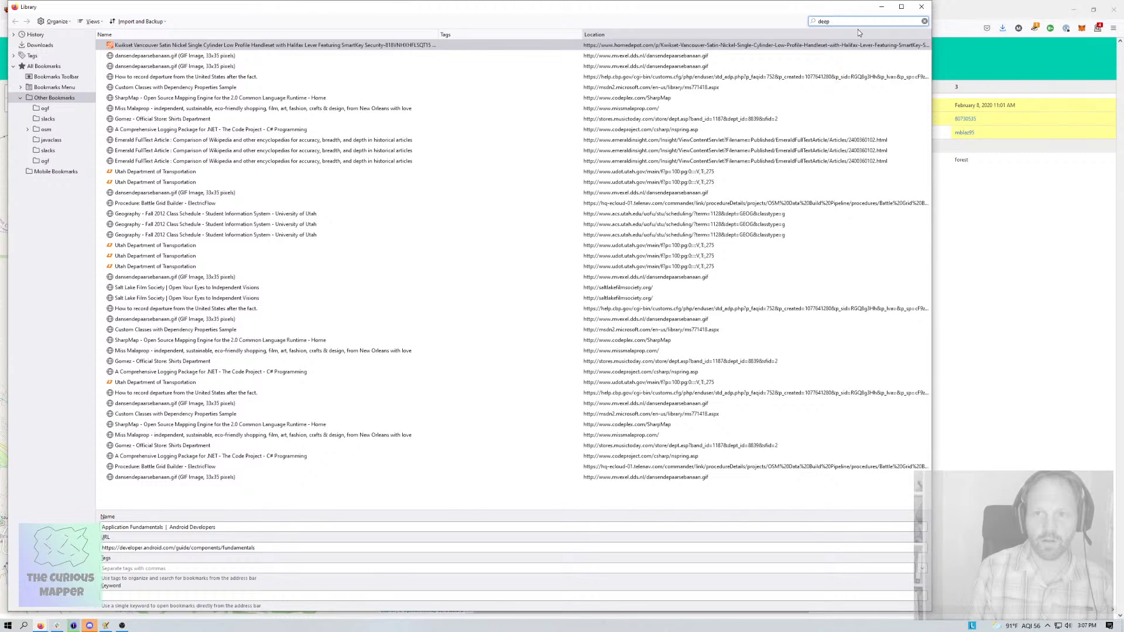
type("ep")
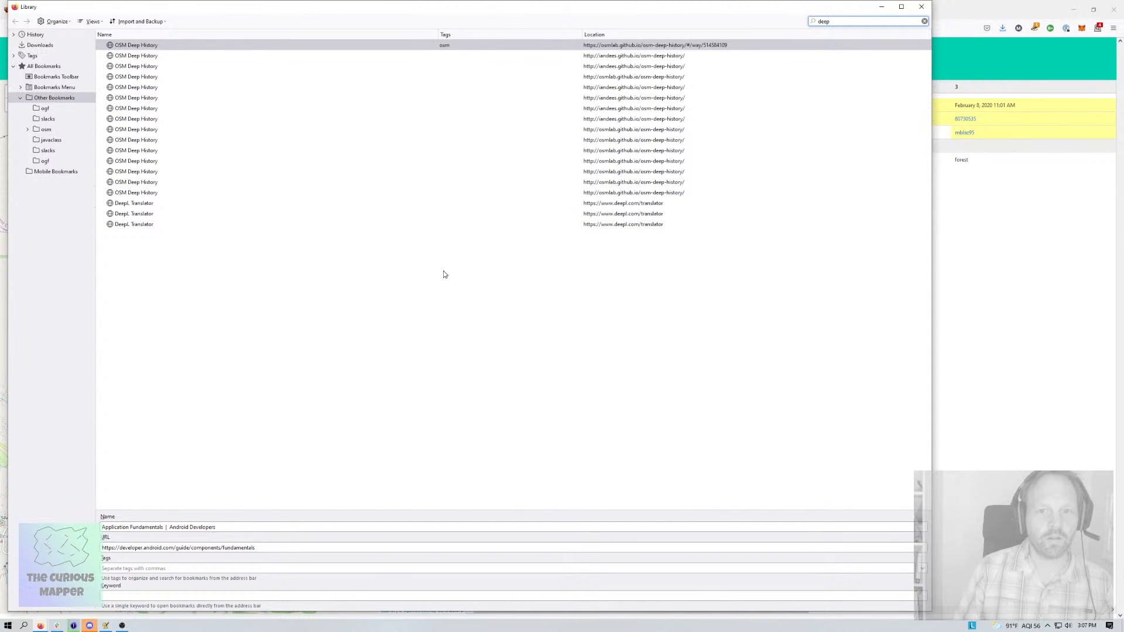
Delete the untagged OSM Deep History bookmarks and two of the three duplicate DeepL Translator bookmarks
left_click(201, 56)
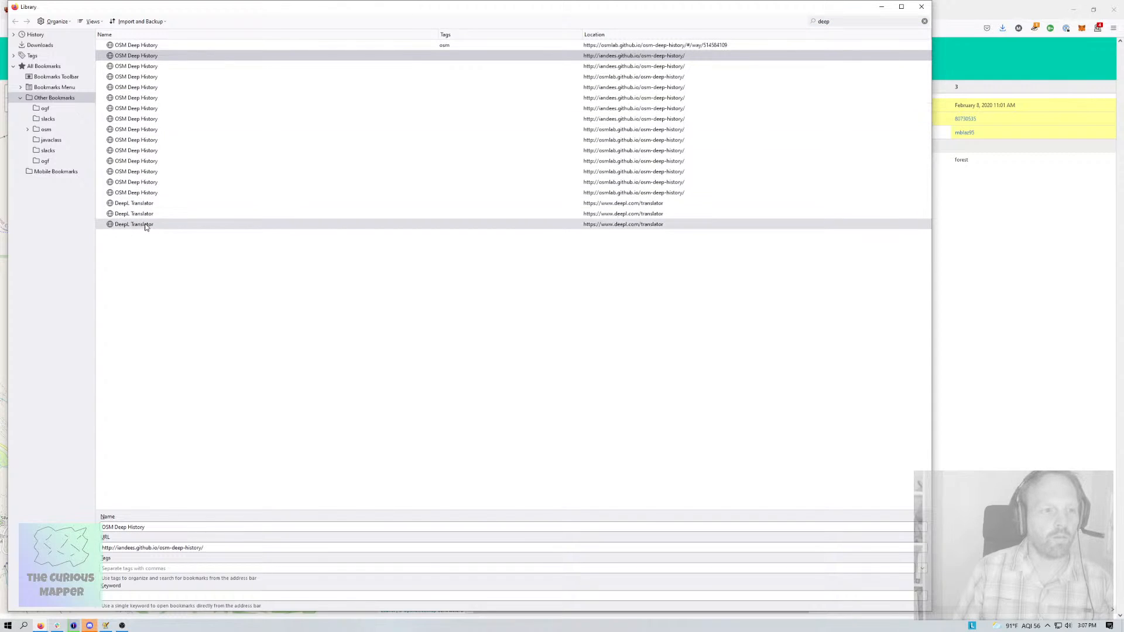
left_click(155, 194, "shift")
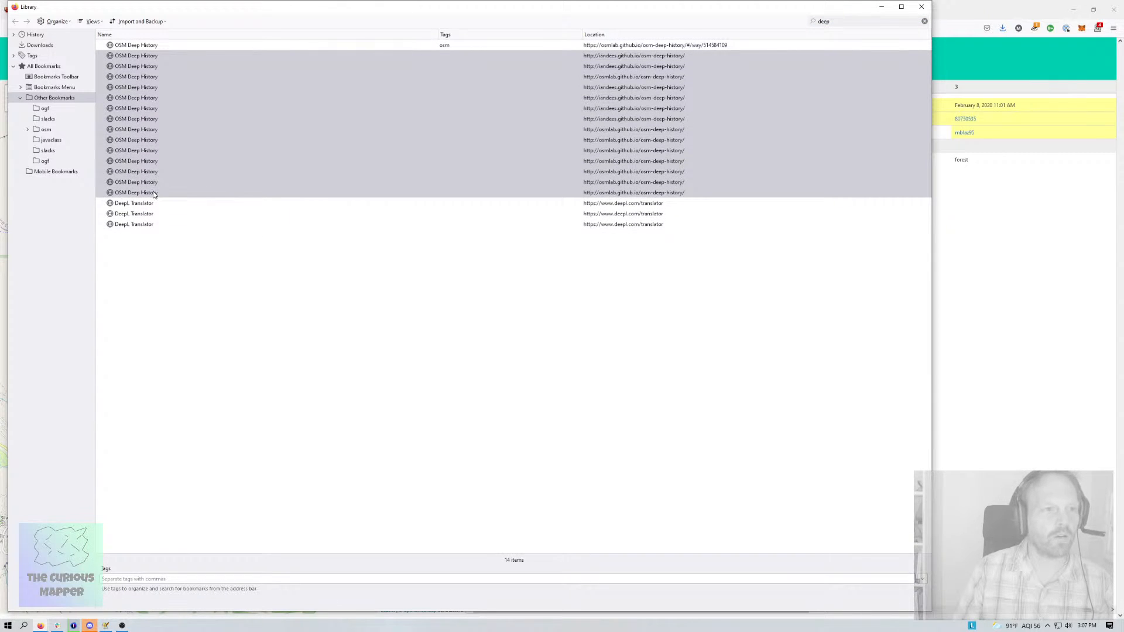
key("Delete")
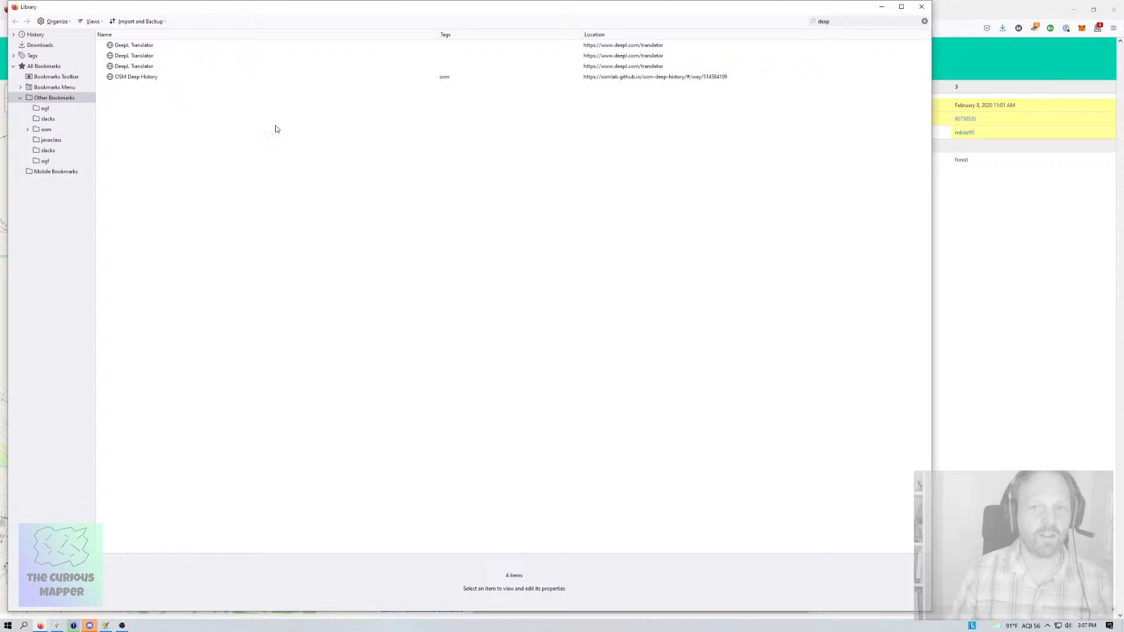
left_click(621, 46)
left_click(615, 59, "shift")
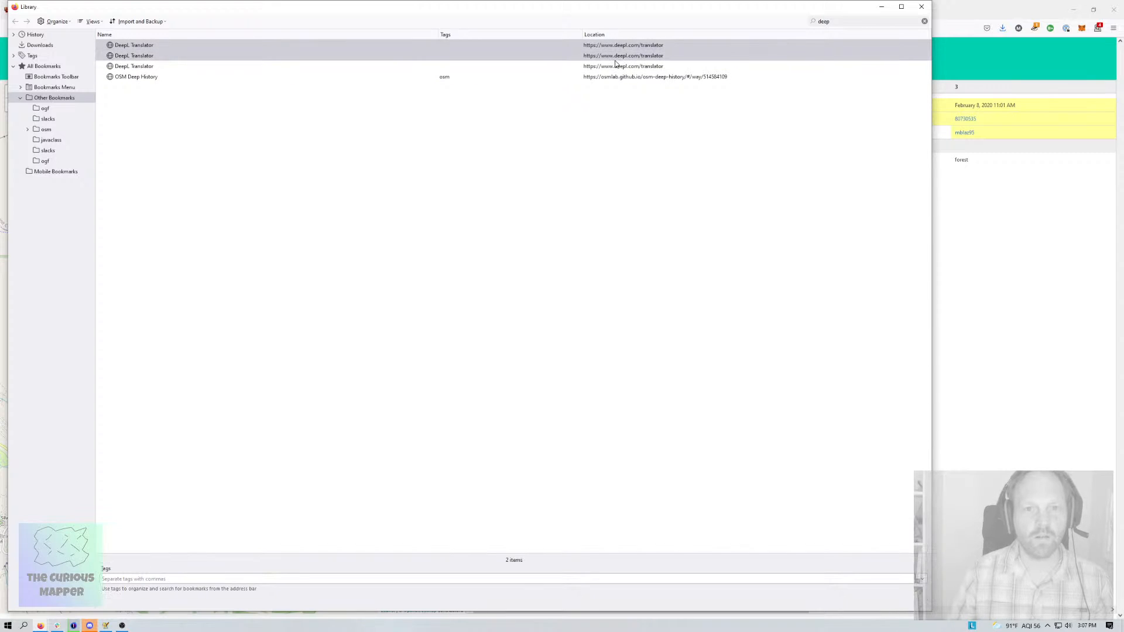
key("Delete")
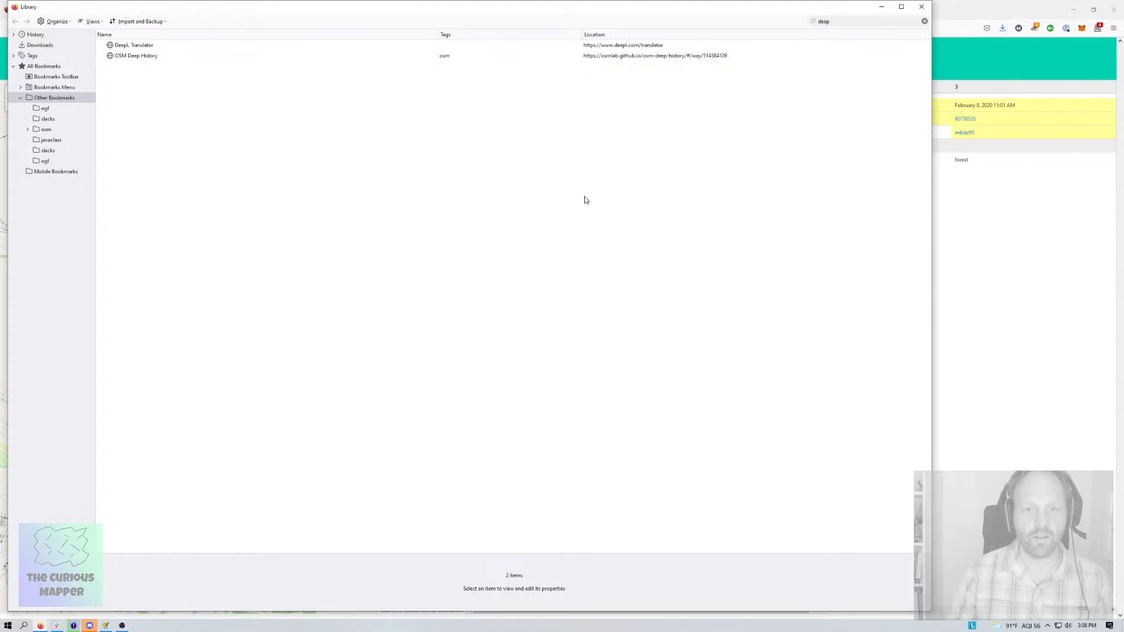
Replace the way ID in the OSM Deep History bookmark's URL with %s, assign the keyword "dh", and close the library
left_click(691, 55)
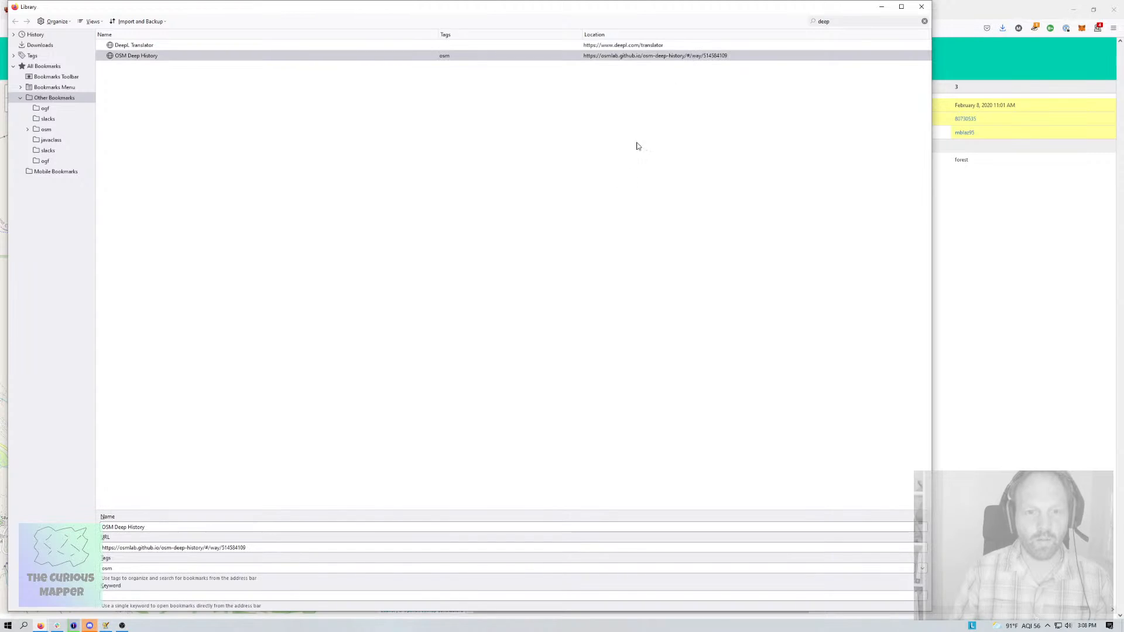
double_click(240, 548)
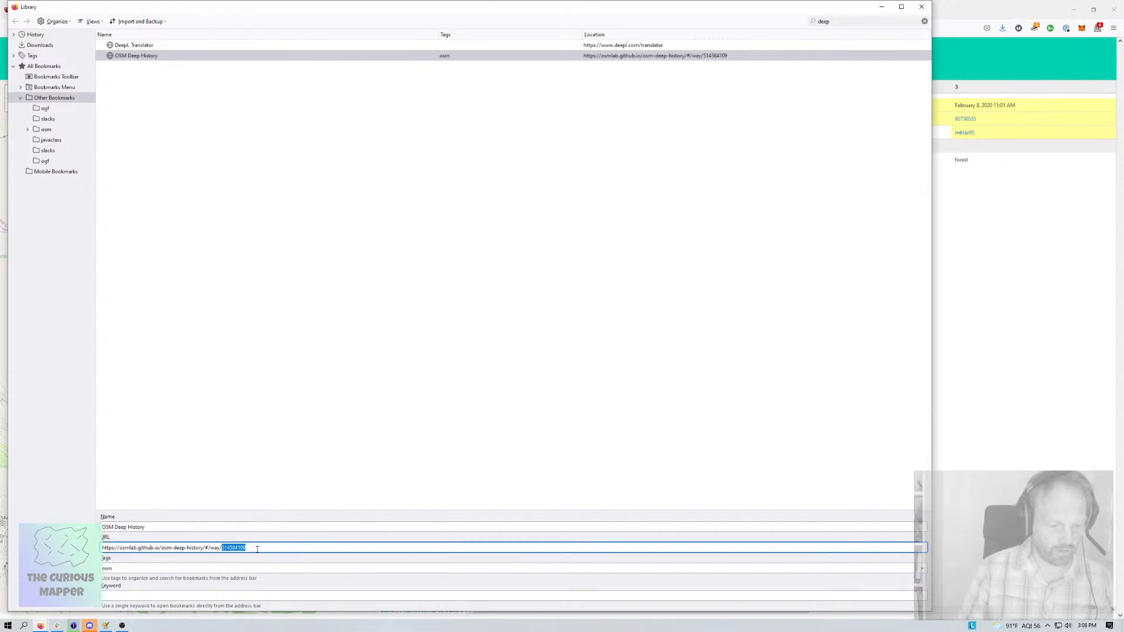
type("%s")
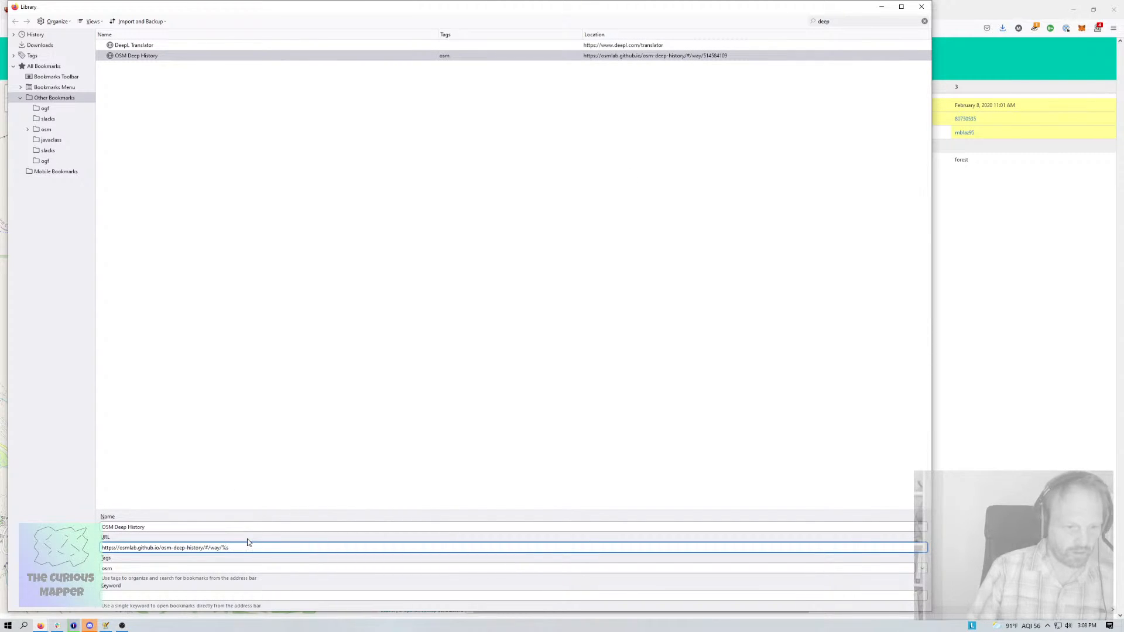
left_click(168, 595)
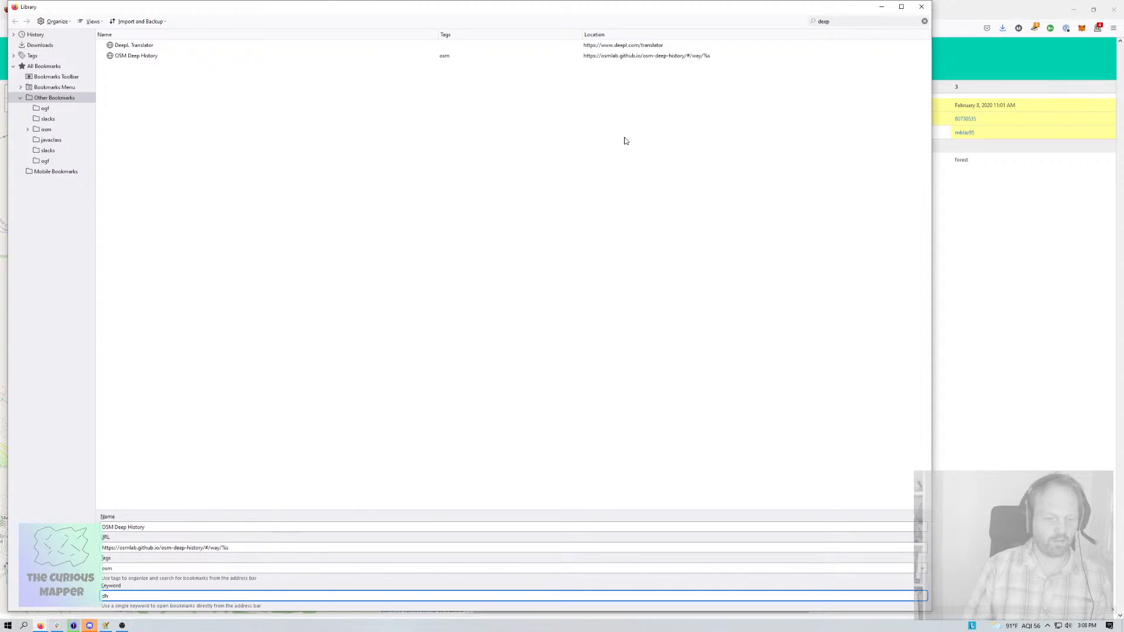
left_click(923, 7)
Copy the way ID 514584109, close its history page, and reopen it in a new tab using the bookmark keyword dh
double_click(303, 29)
key("ctrl+c")
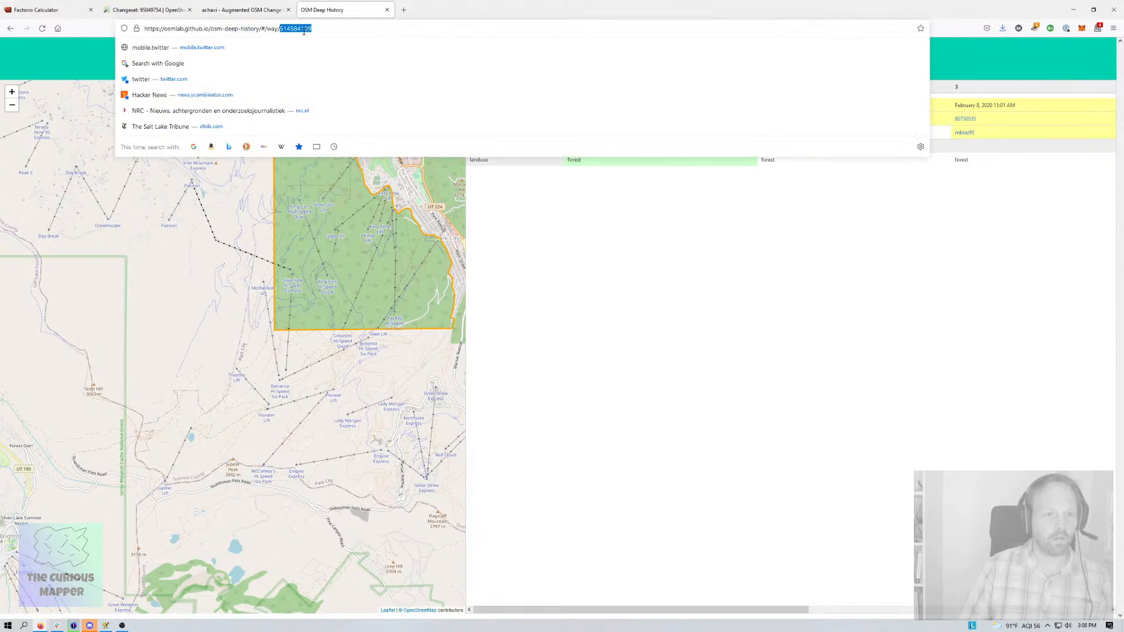
left_click(388, 11)
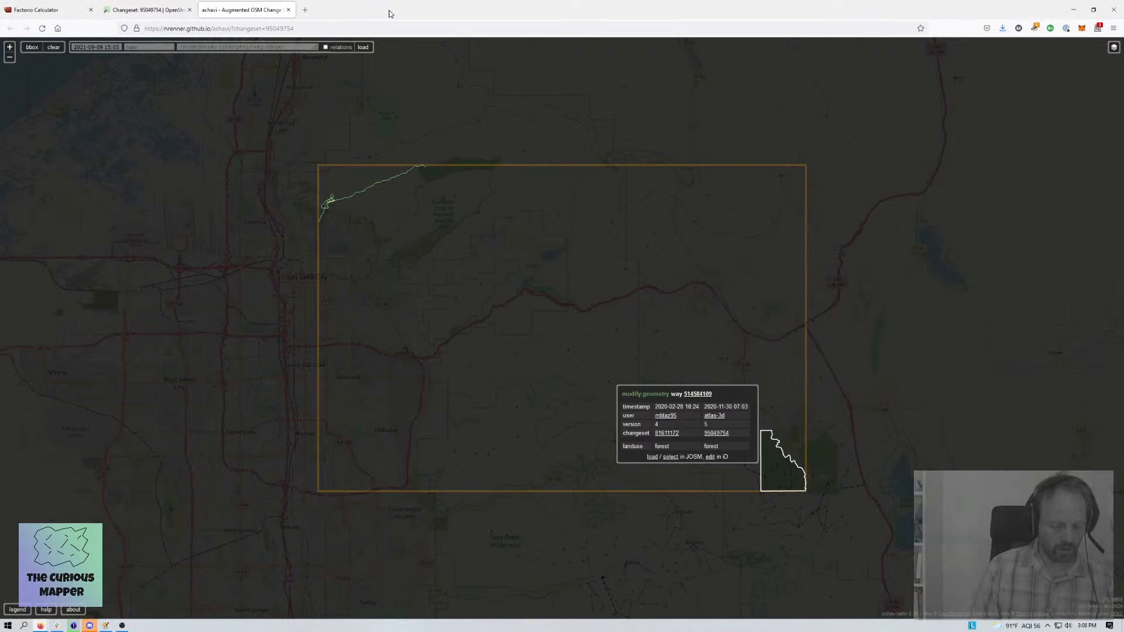
key("ctrl+t")
type("dh")
key("ctrl+v")
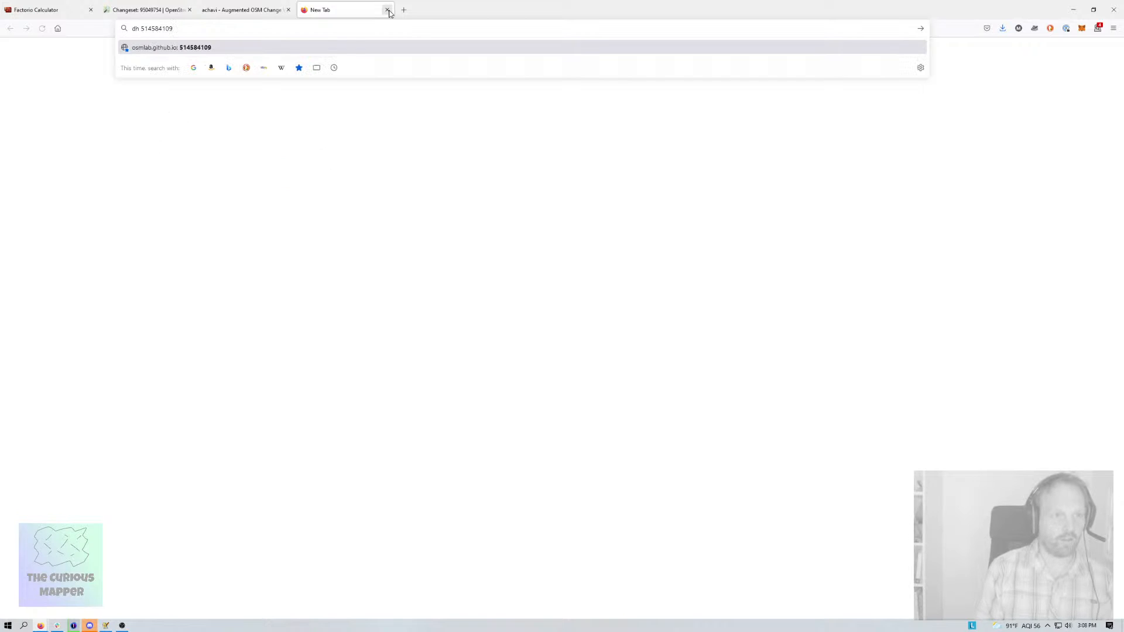
key("Return")
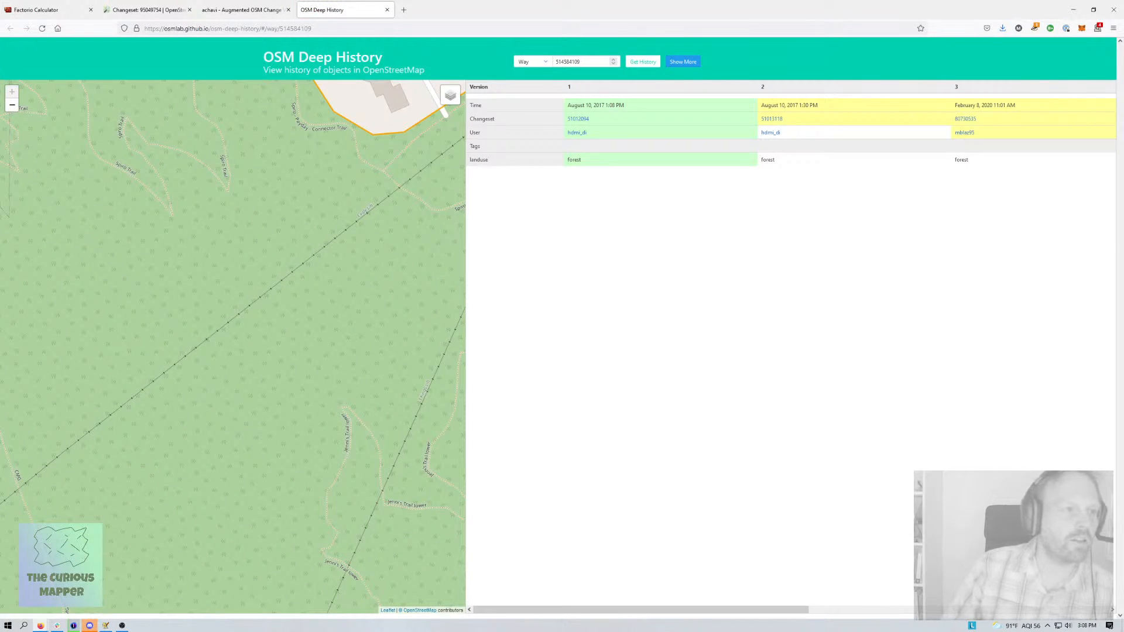
Return to changeset 95049754 in achavi and show the details of the modified City Creek Canyon Road way
left_click(165, 13)
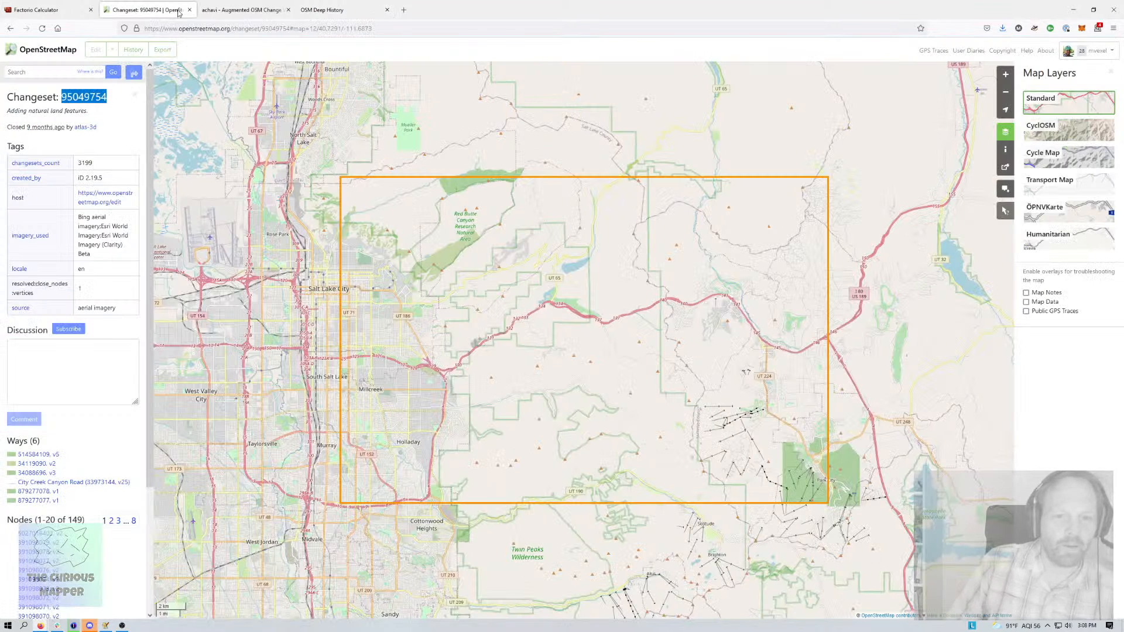
left_click(241, 9)
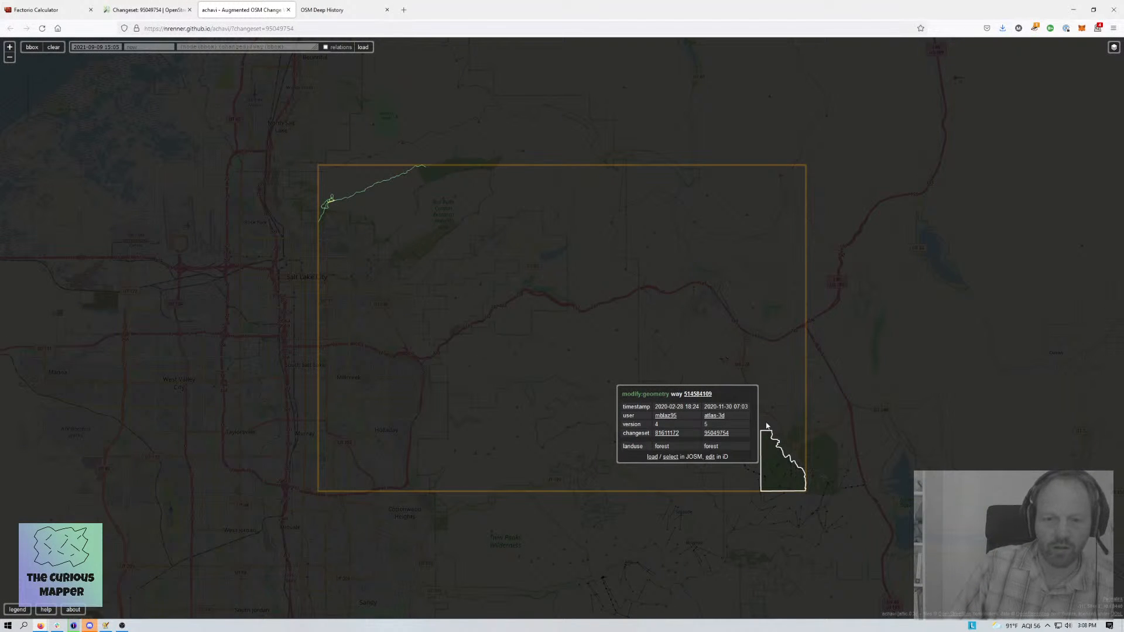
scroll(774, 457, "up", 2)
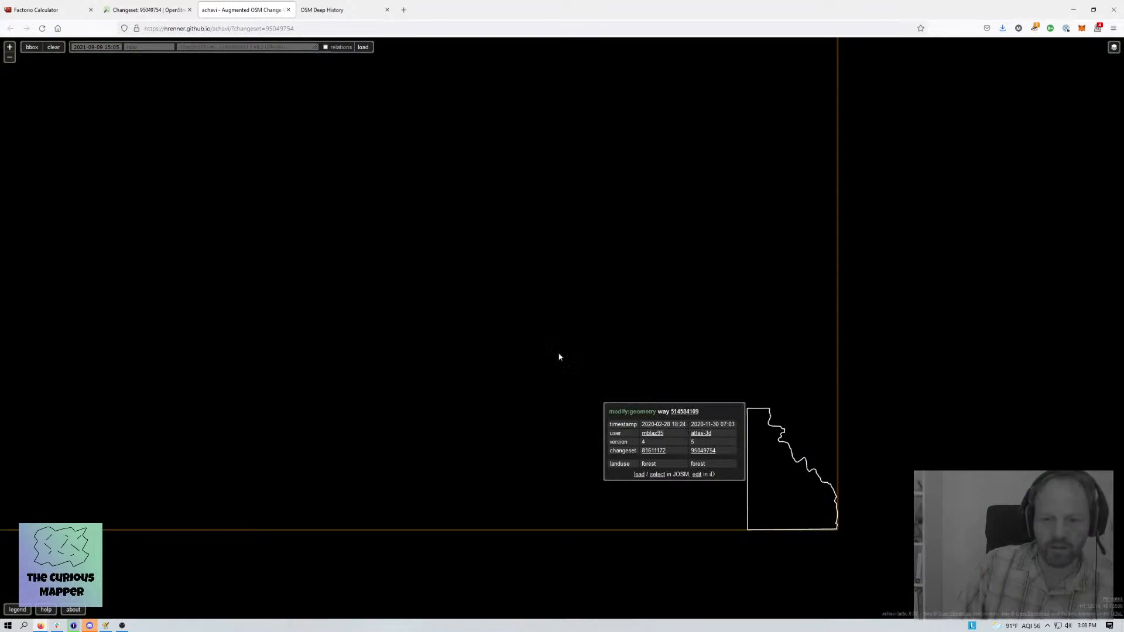
left_click_drag(233, 158, 582, 420)
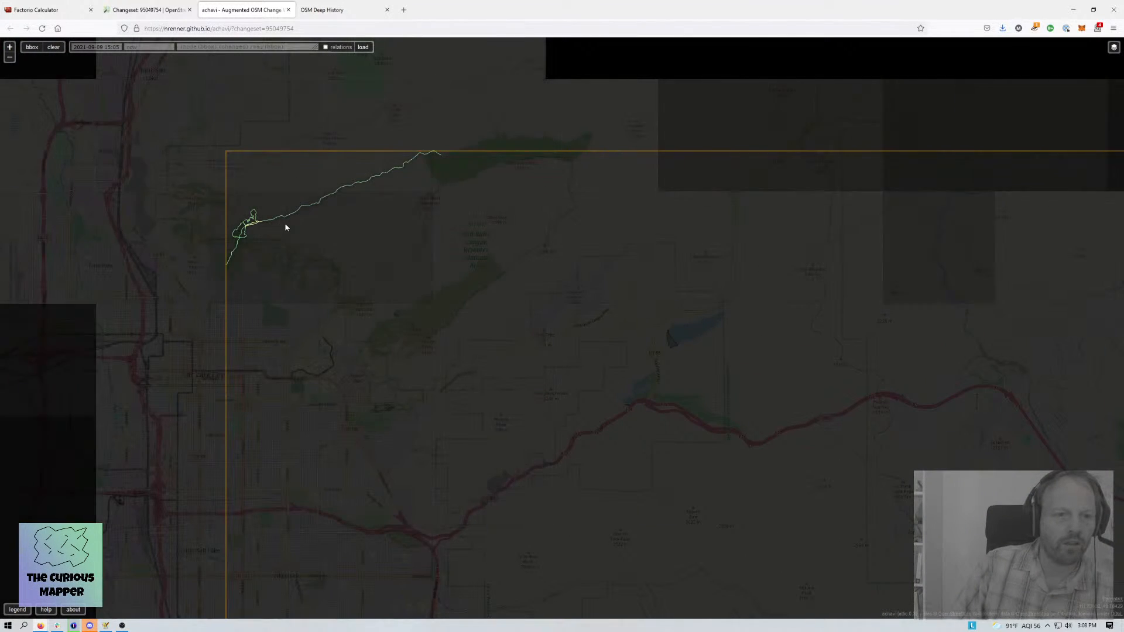
scroll(206, 230, "up", 1)
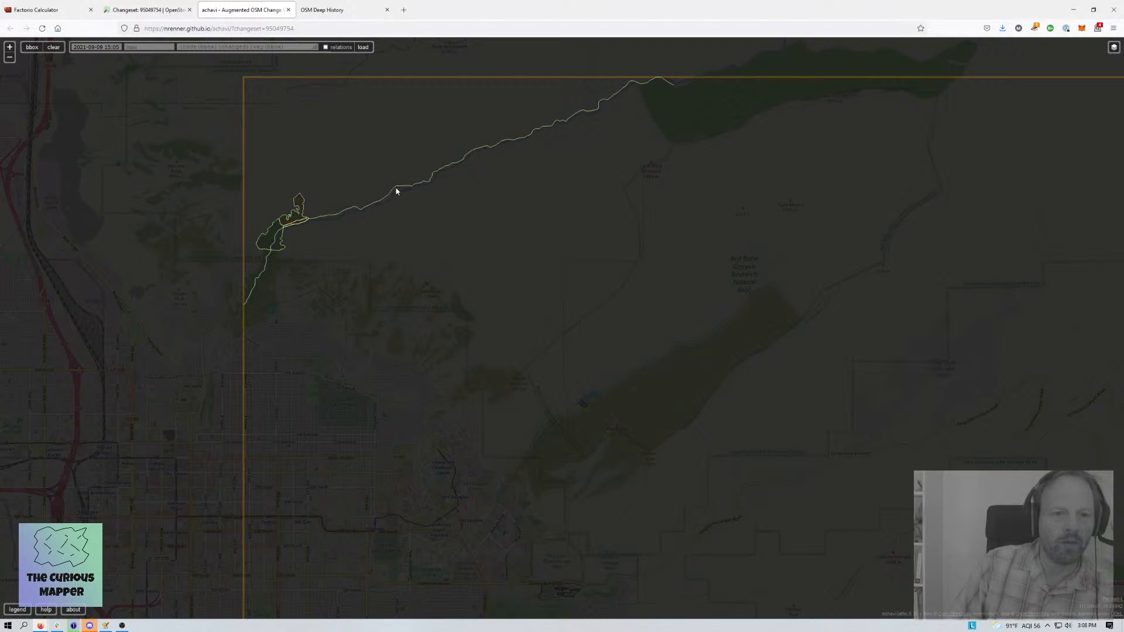
left_click(381, 204)
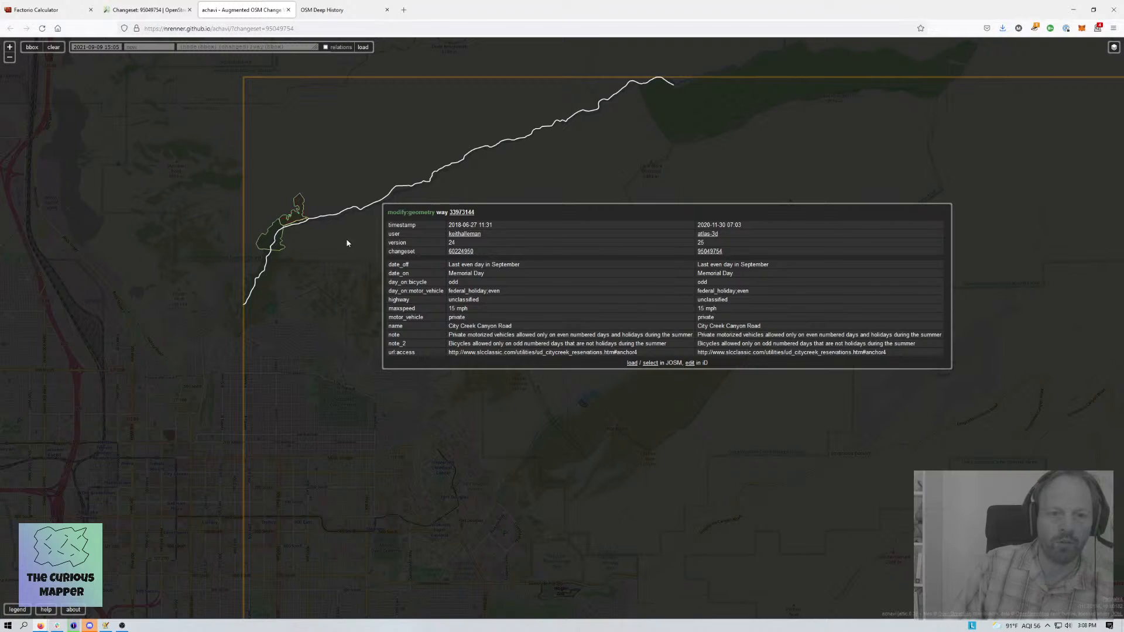
Inspect the details of the two newly created wood areas alongside City Creek Canyon Road
scroll(295, 224, "up", 3)
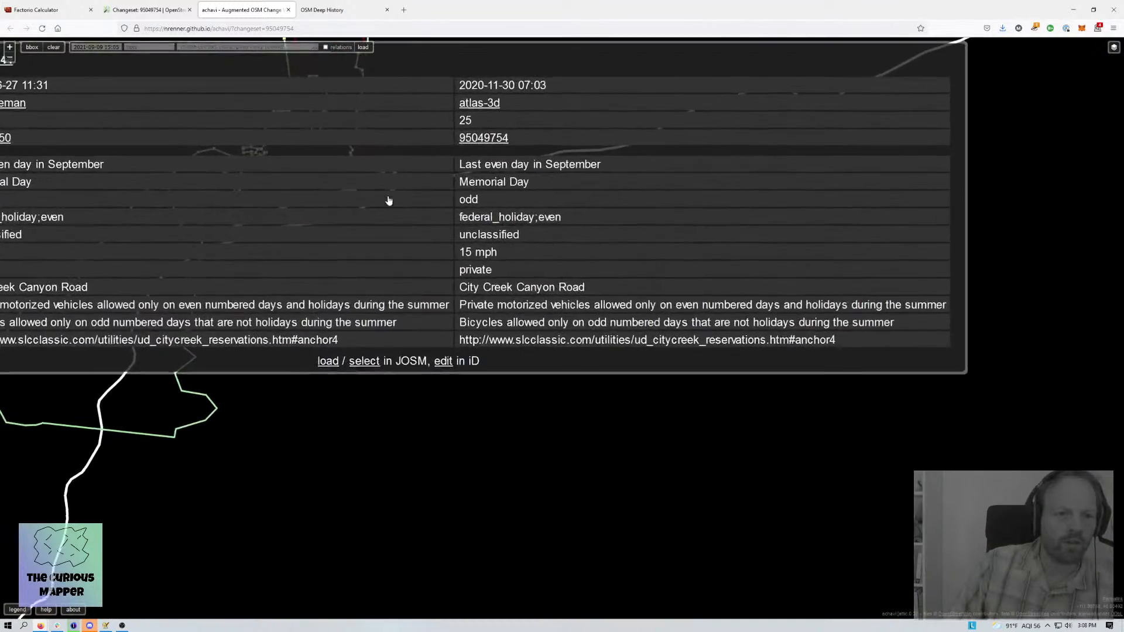
scroll(389, 201, "down", 3)
scroll(419, 162, "up", 2)
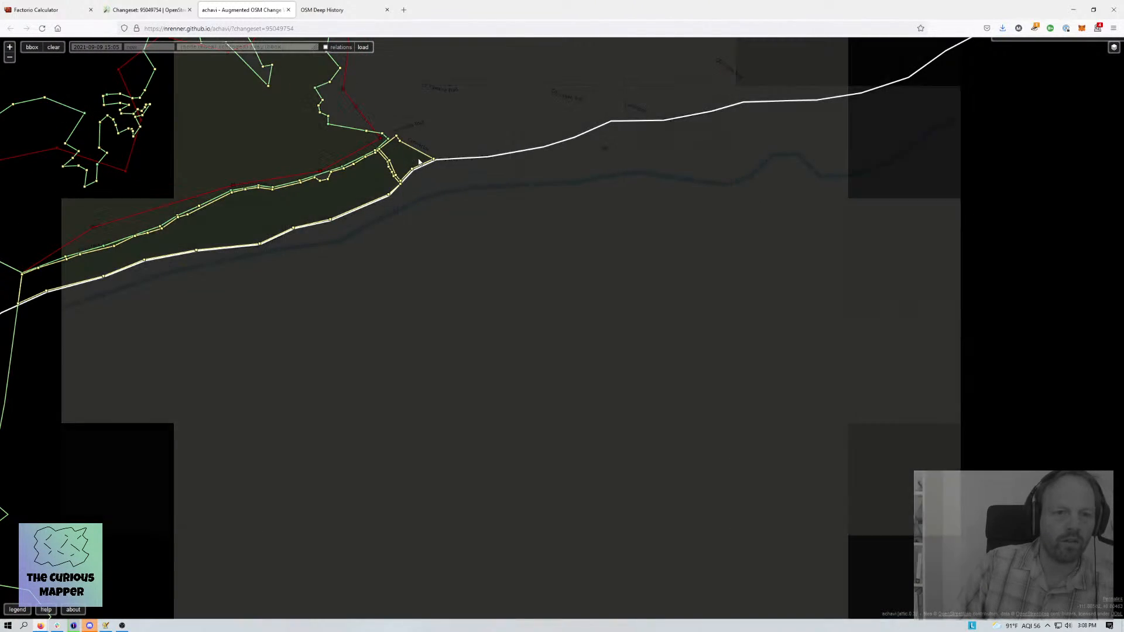
left_click(414, 150)
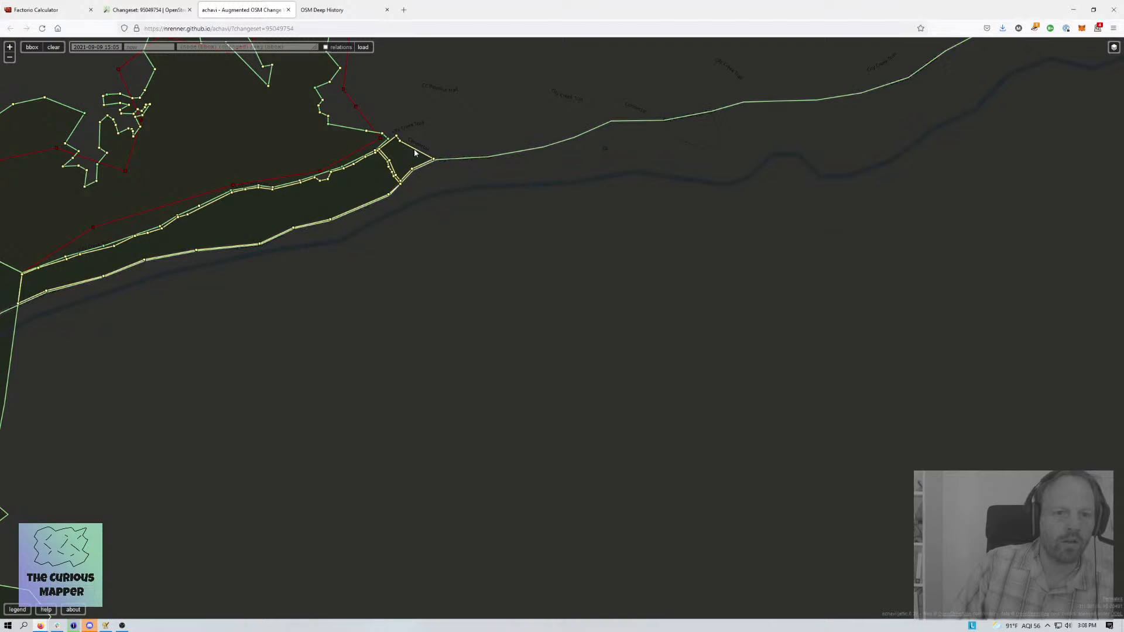
left_click(416, 153)
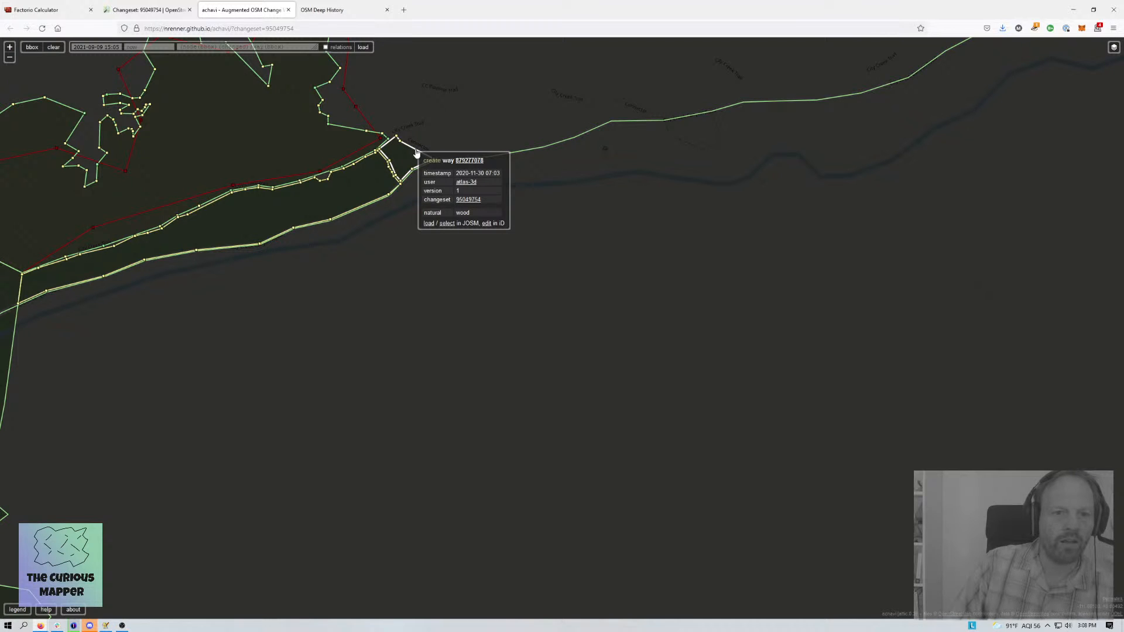
left_click(375, 161)
left_click(359, 165)
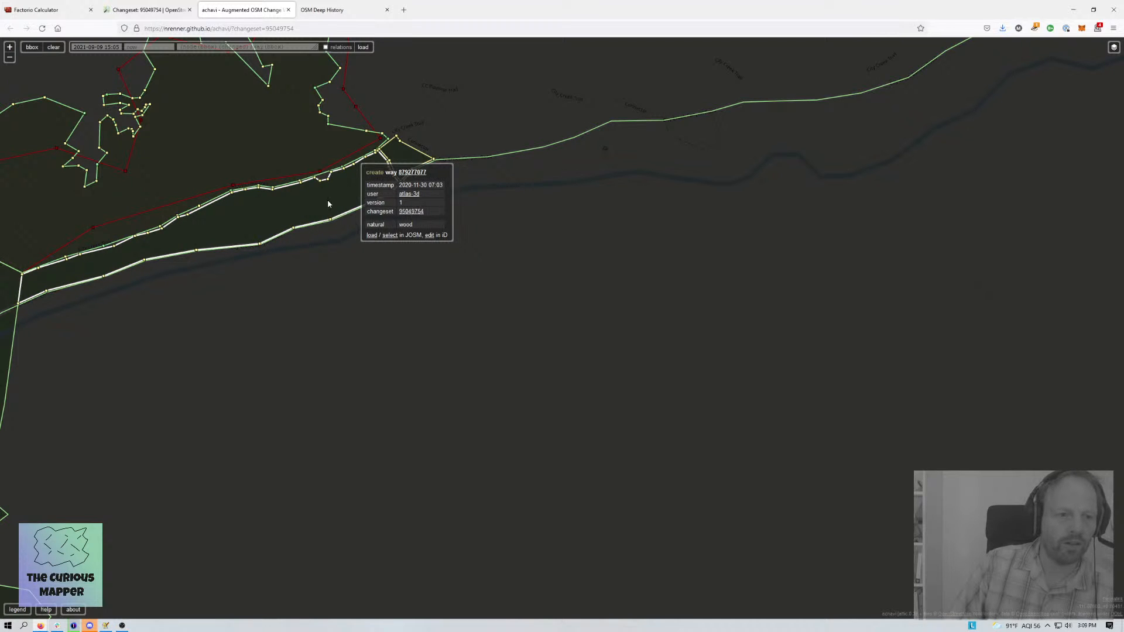
left_click_drag(103, 318, 196, 283)
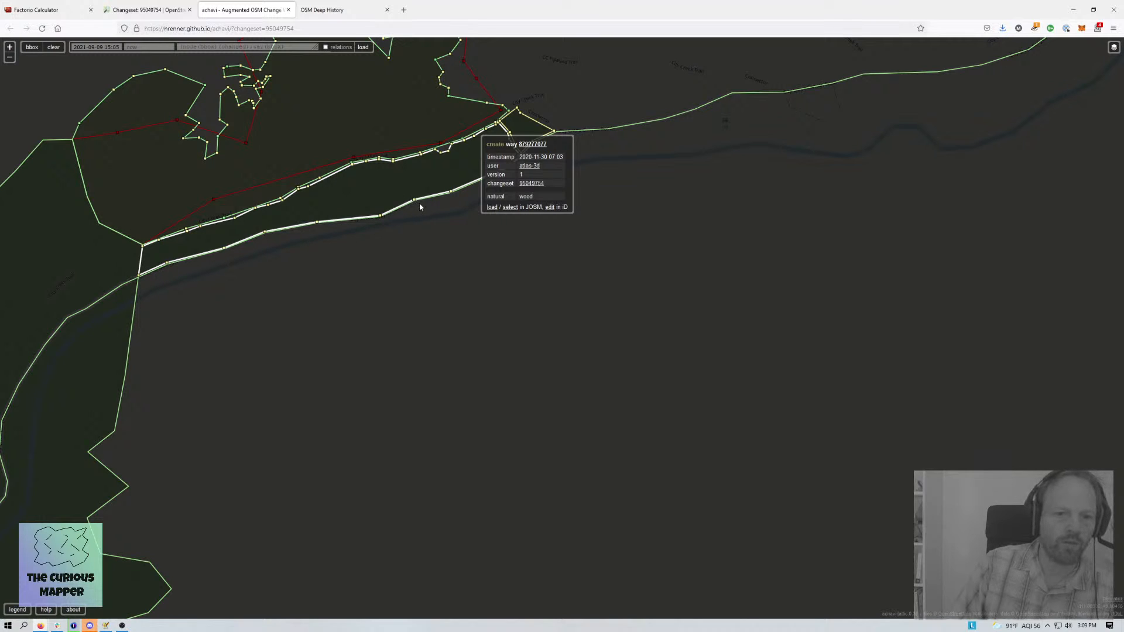
Inspect the version details and geometry change of the modified scrub area north of City Creek Canyon Road
left_click_drag(416, 173, 394, 217)
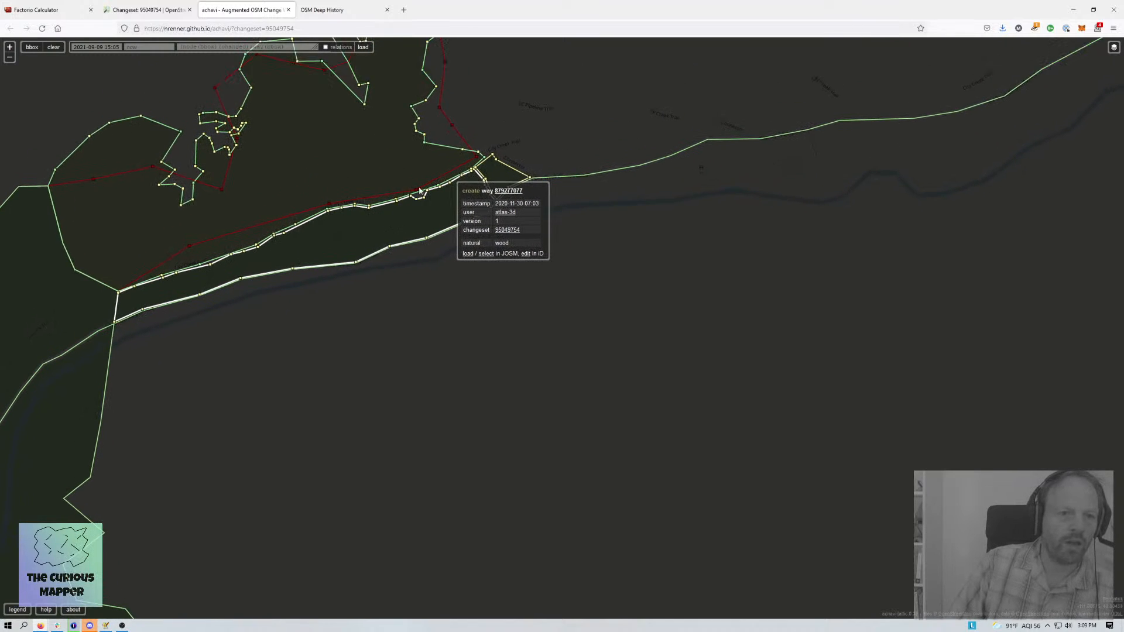
left_click(459, 136)
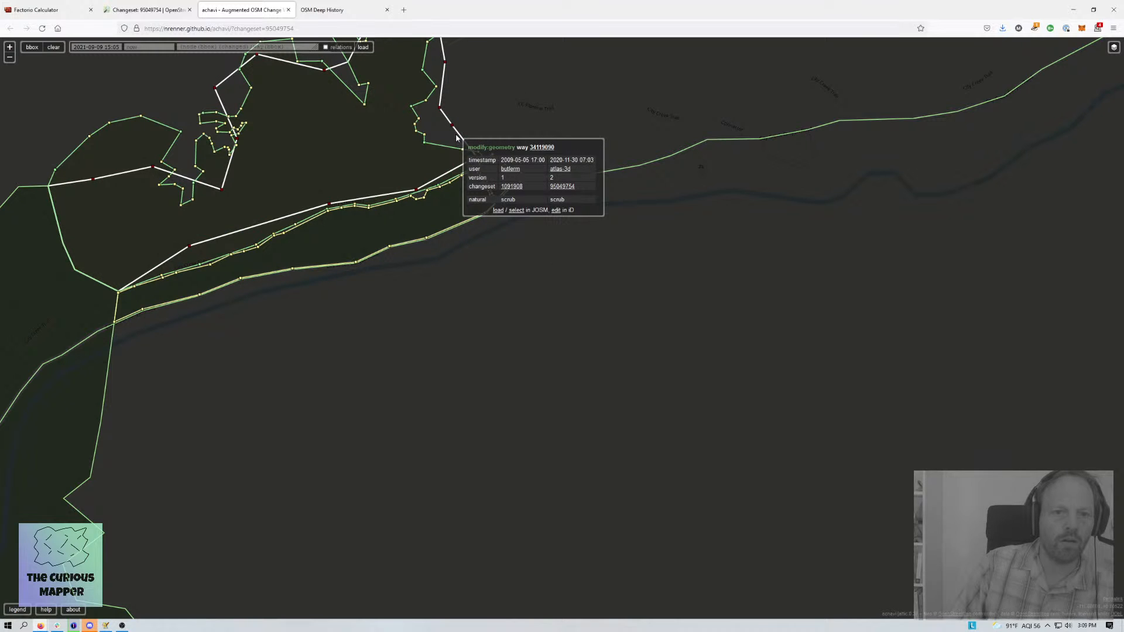
left_click(463, 136)
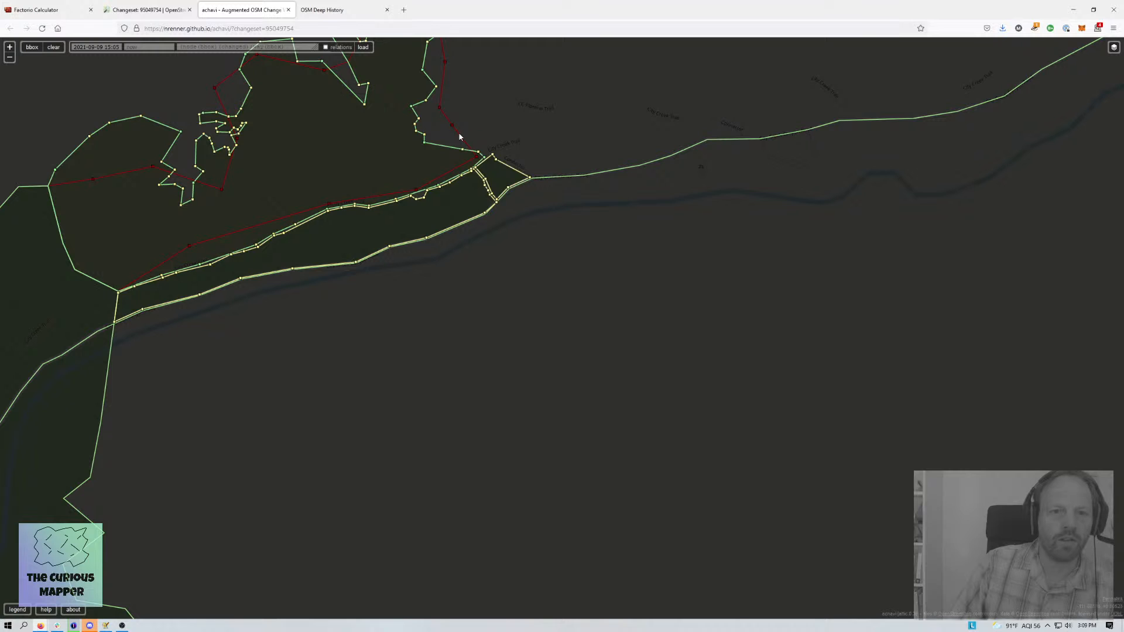
left_click(459, 135)
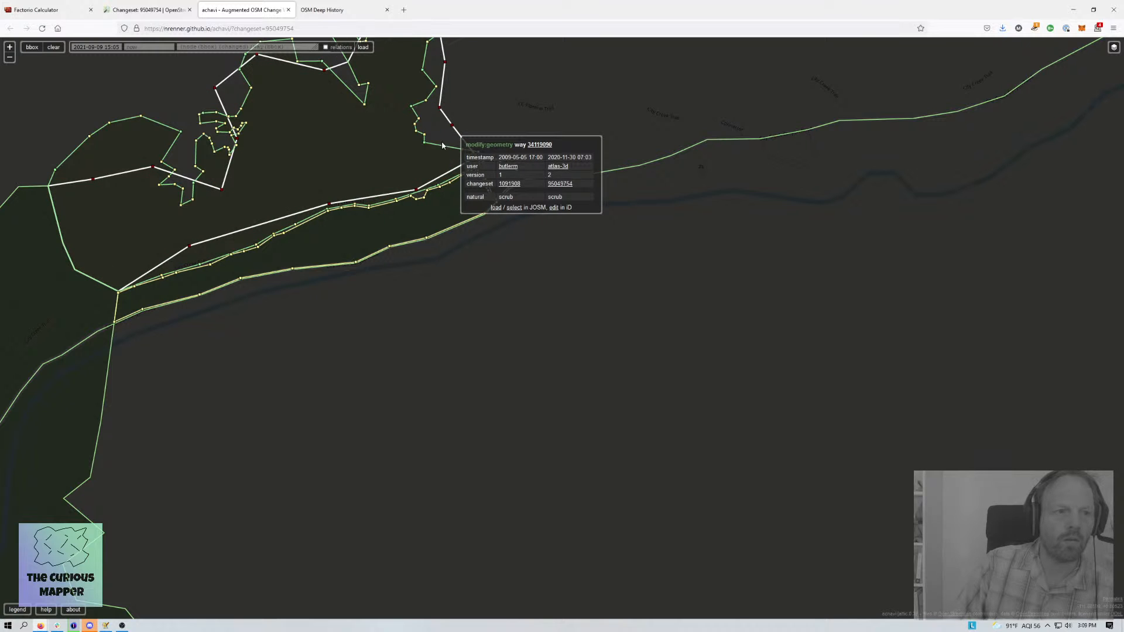
scroll(509, 217, "down", 1)
scroll(466, 209, "down", 1)
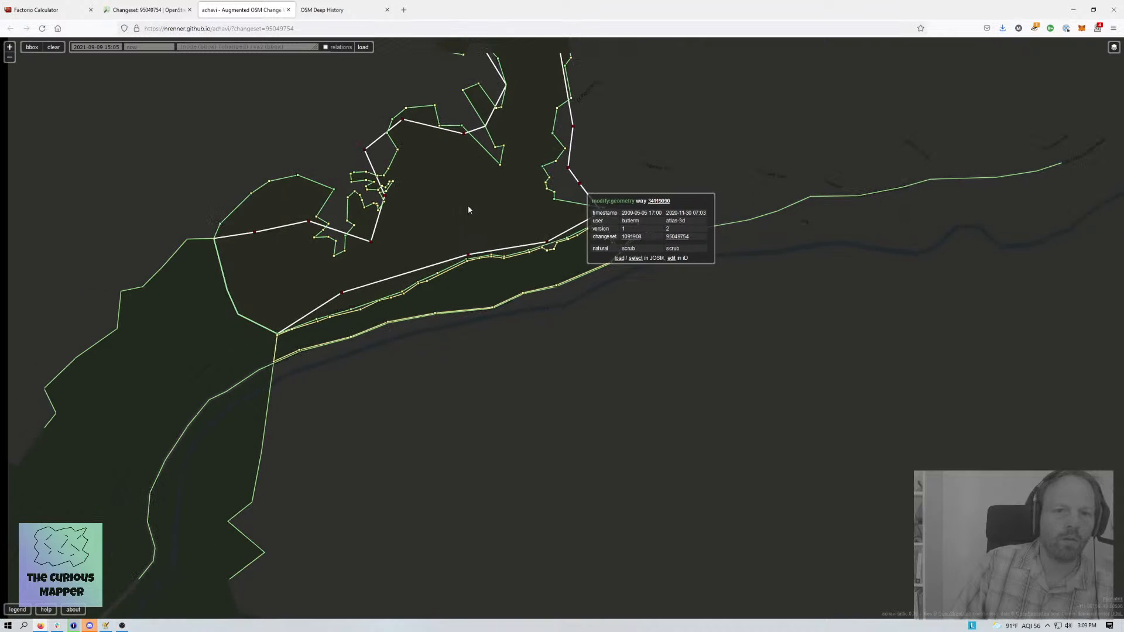
scroll(479, 190, "down", 1)
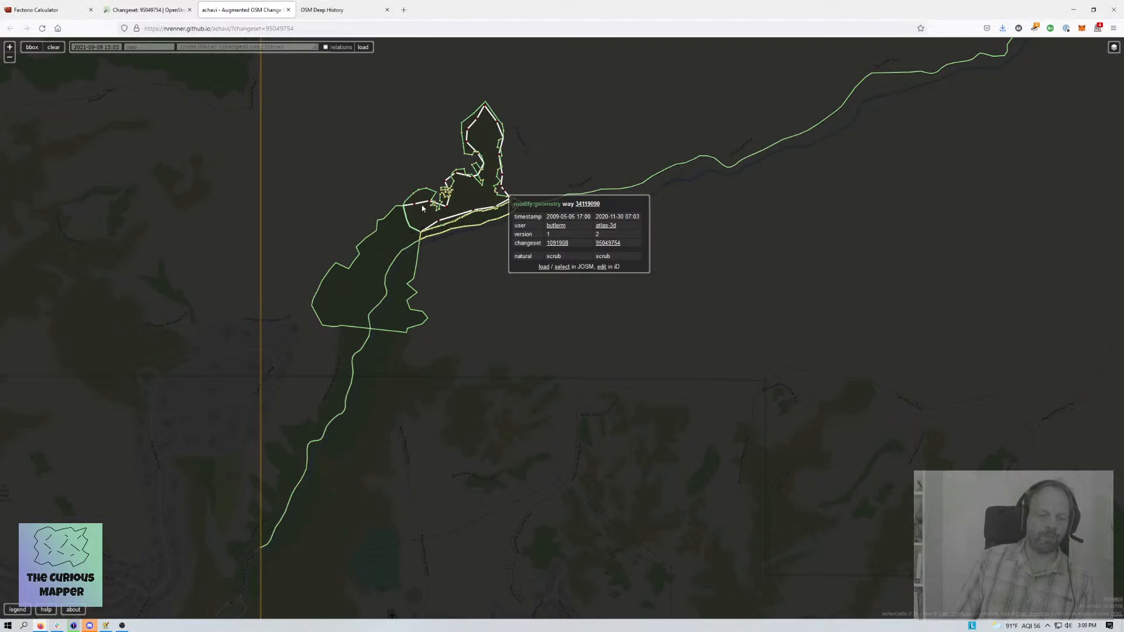
left_click_drag(931, 308, 806, 339)
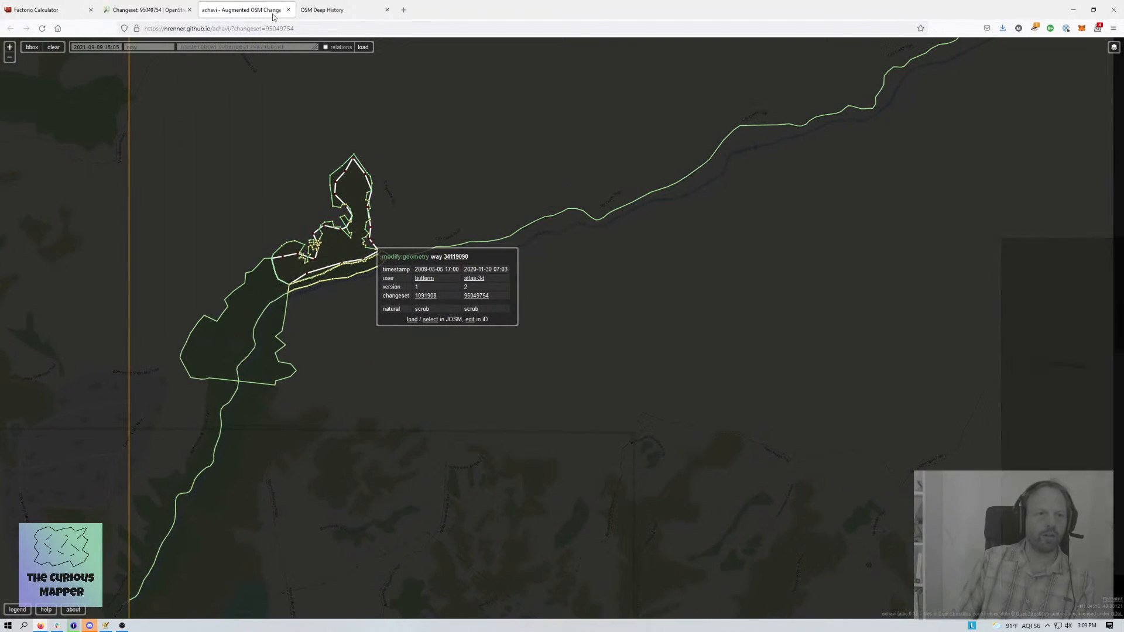
Switch to JOSM and dock the floating Tags/Memberships window back among the side panes
left_click(326, 14)
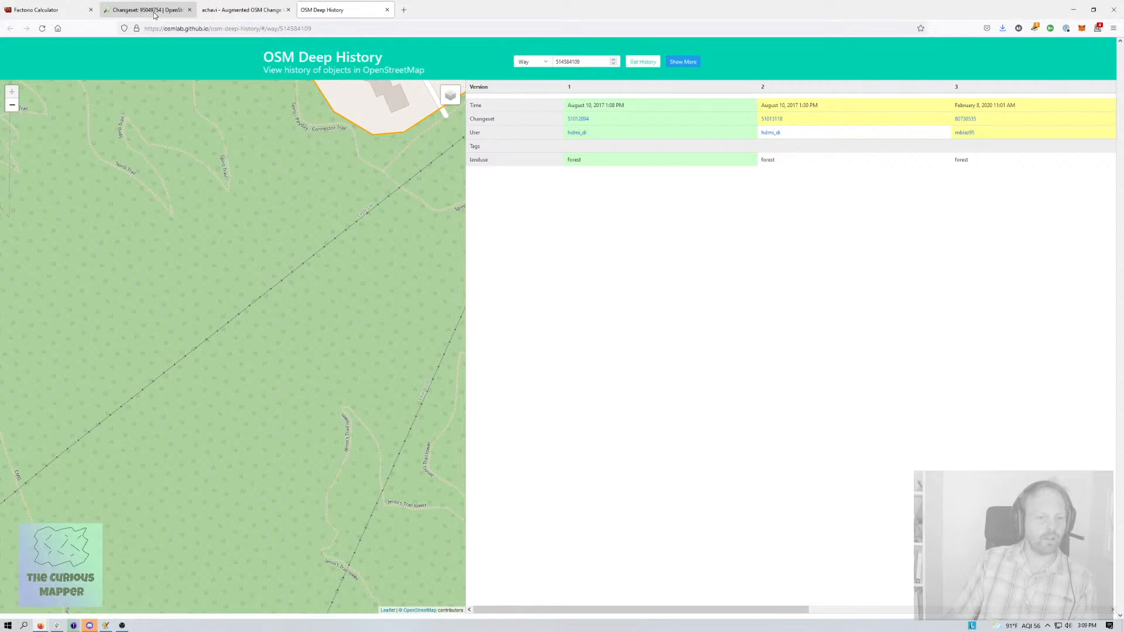
left_click(105, 626)
left_click(237, 172)
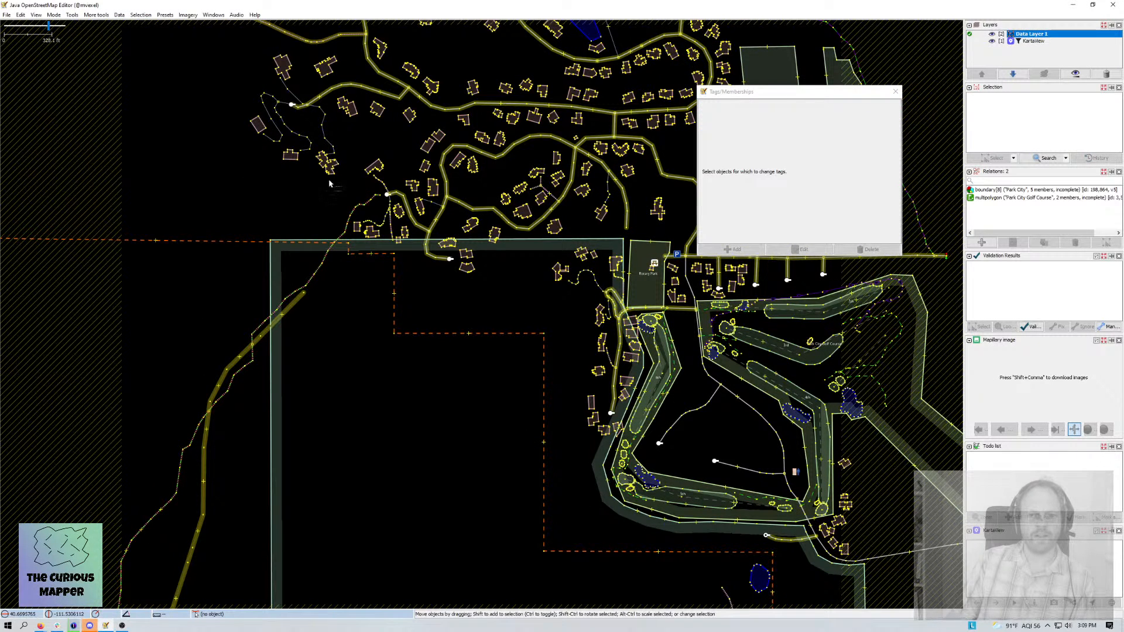
left_click(897, 92)
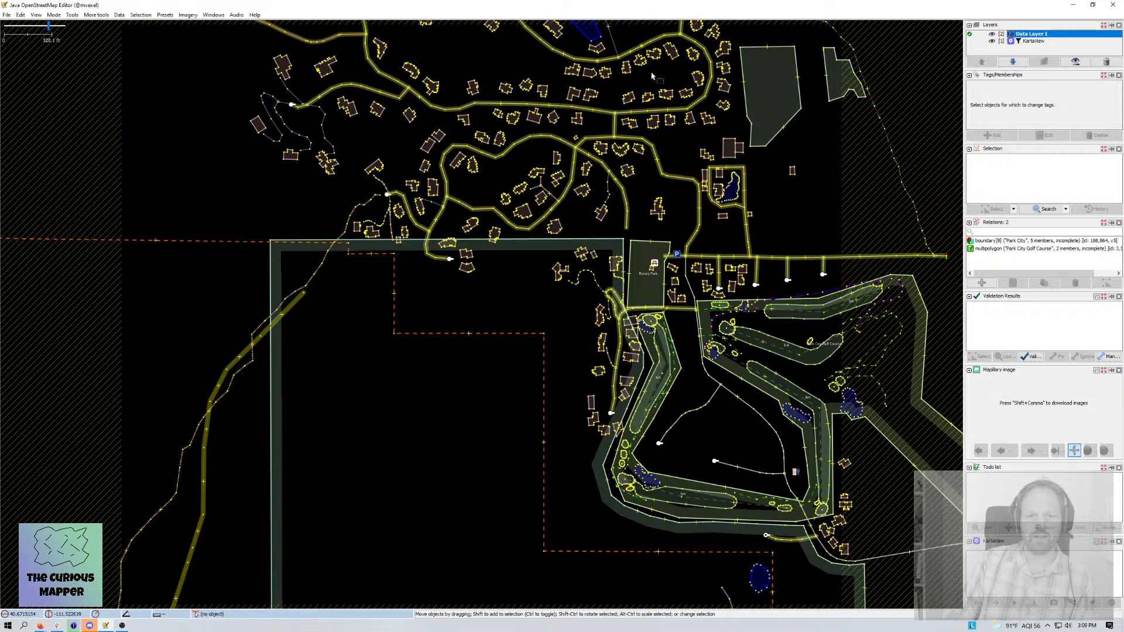
Add the OpenStreetMap Carto (Standard) imagery layer behind the Park City data
left_click(189, 15)
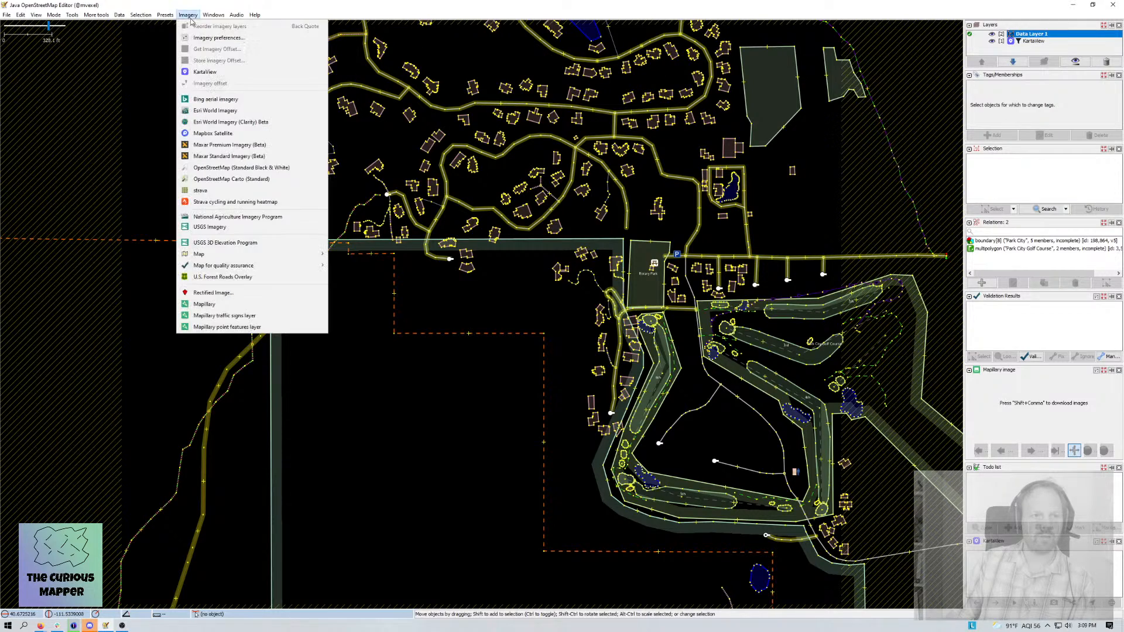
left_click(225, 179)
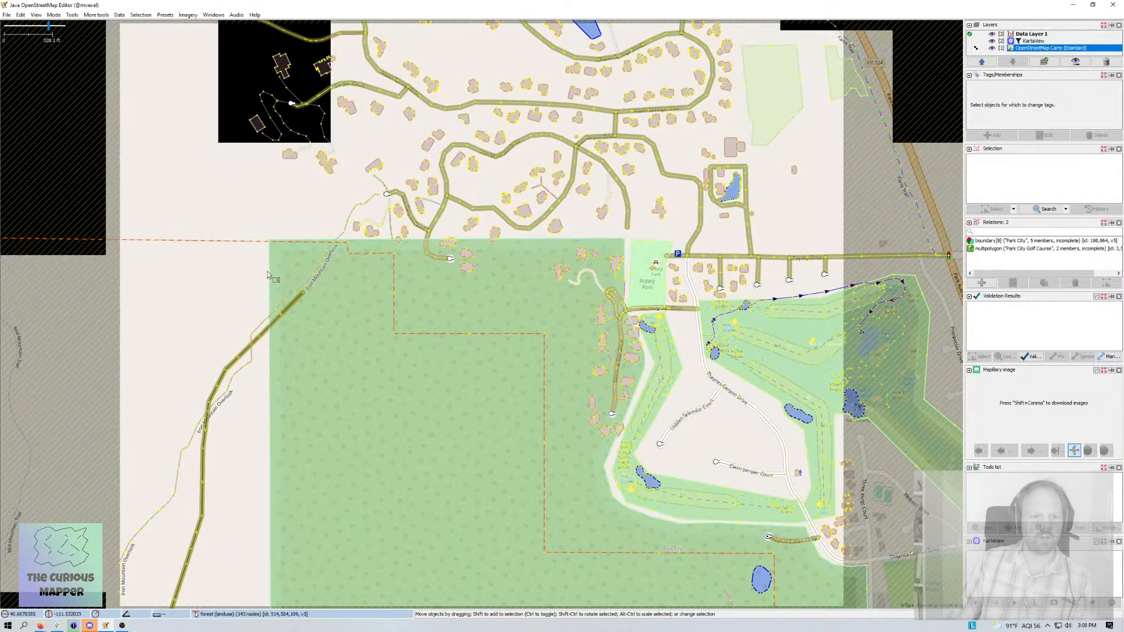
scroll(272, 245, "down", 7)
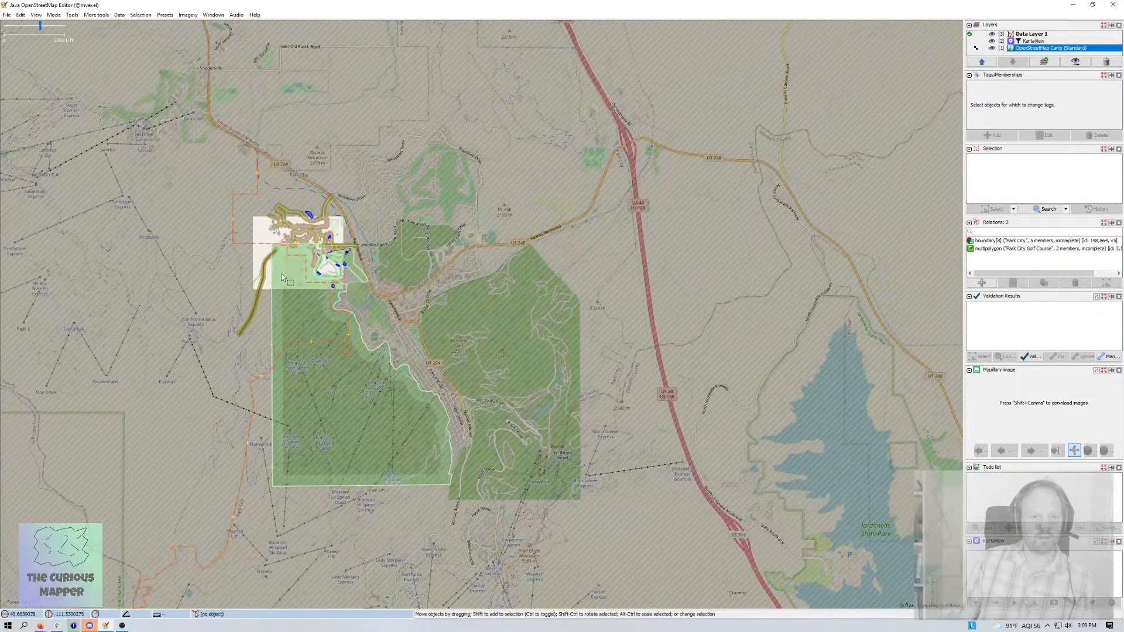
scroll(272, 245, "up", 5)
scroll(244, 211, "up", 4)
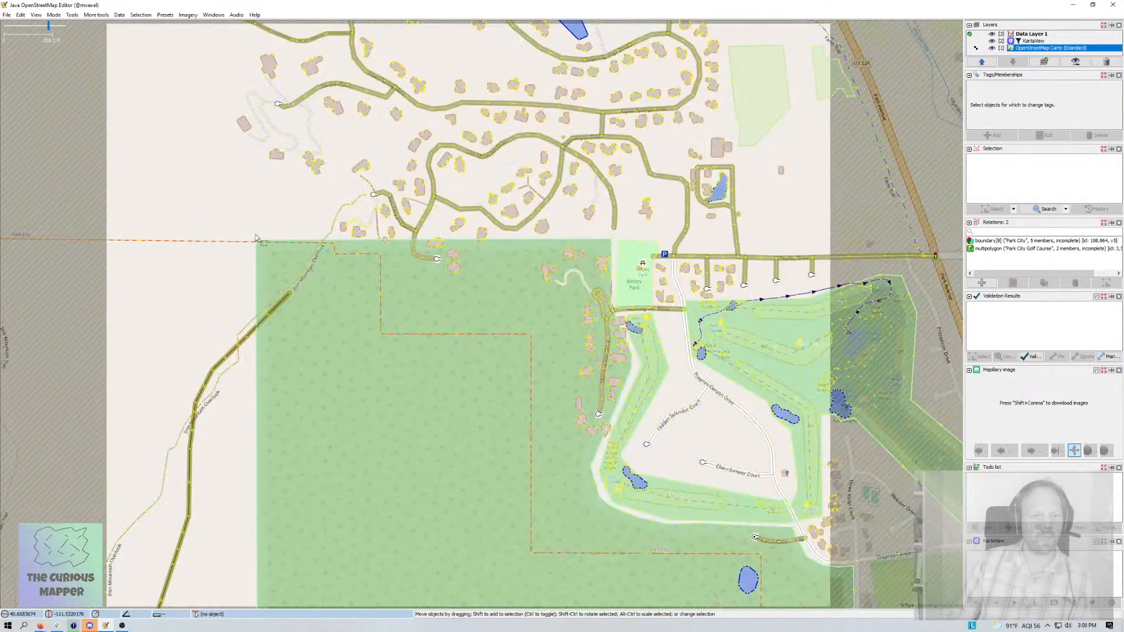
Select the large forest area and review its data in an enlarged Advanced object info window
left_click(263, 268)
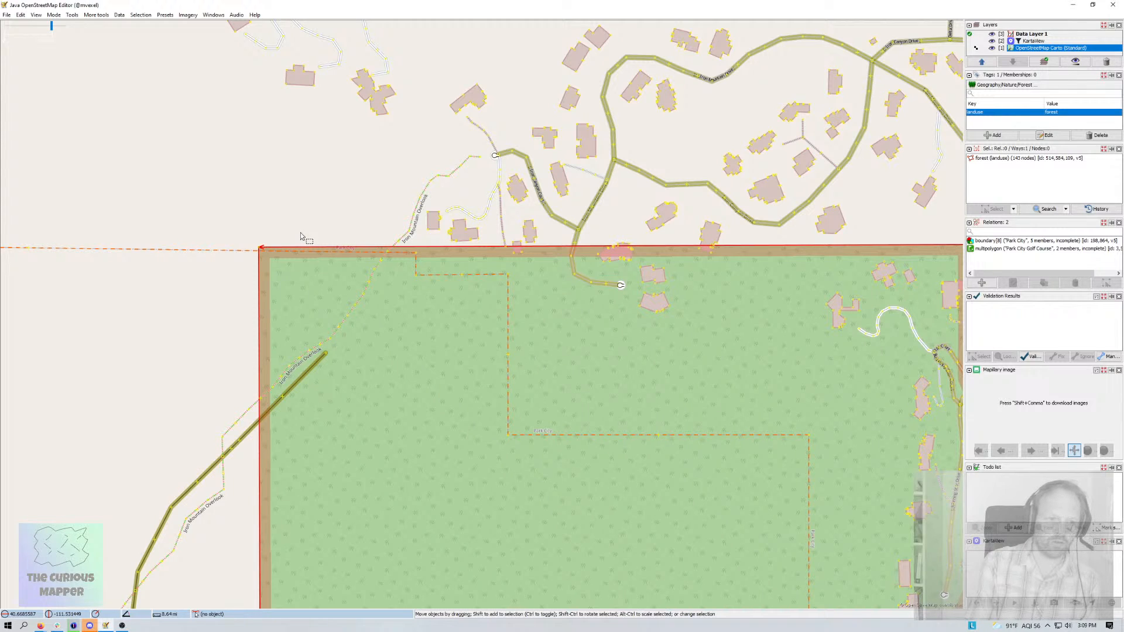
key("ctrl+i")
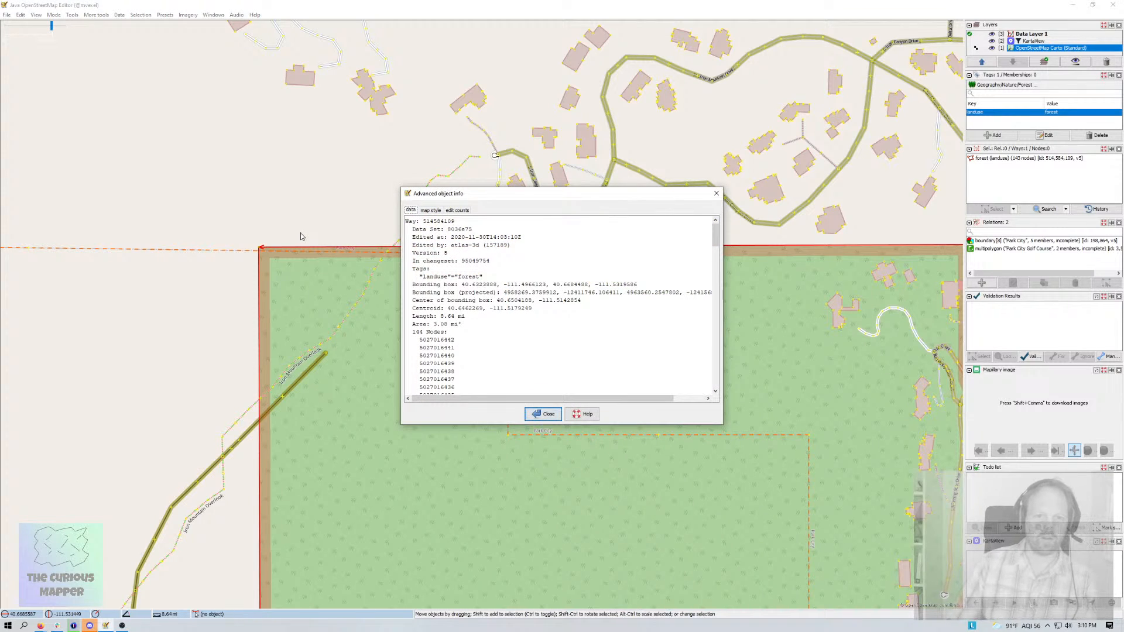
left_click_drag(721, 426, 746, 563)
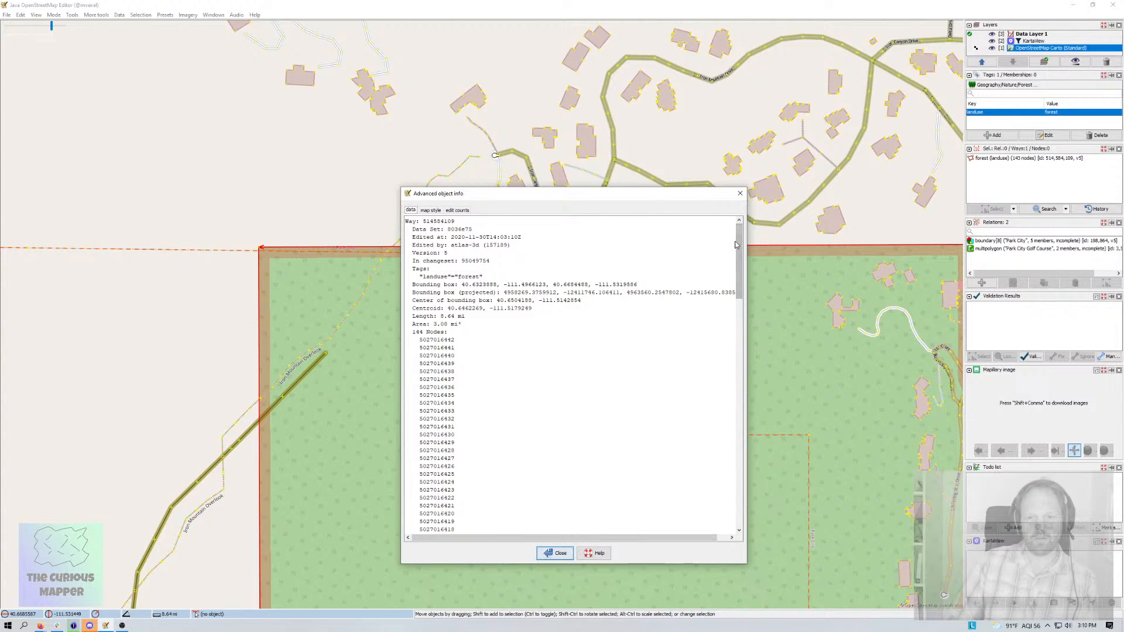
mouse_move(736, 245)
left_mouse_down()
mouse_move(742, 492)
mouse_move(740, 225)
left_mouse_up()
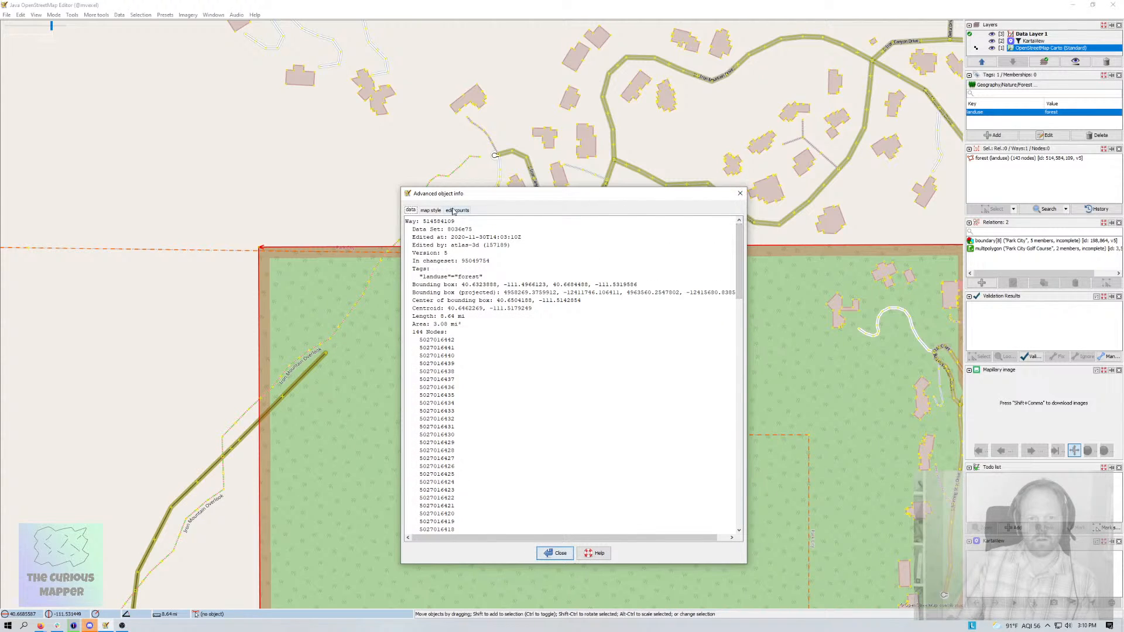
Review the forest way's map style and edit counts, return to its data, and close the object info
left_click(432, 211)
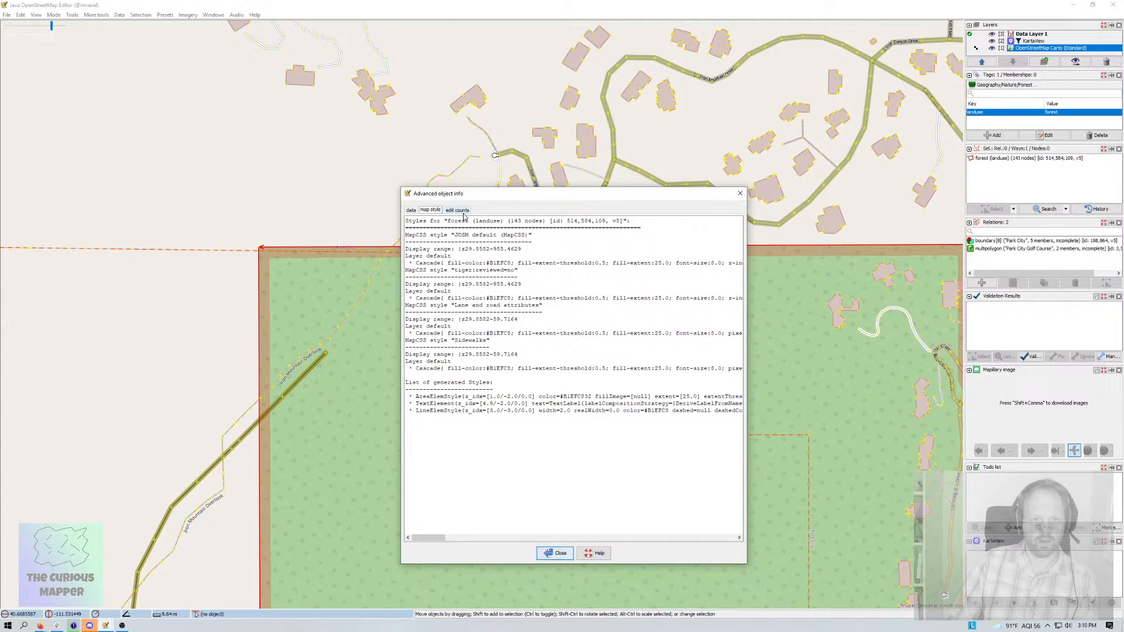
left_click(458, 210)
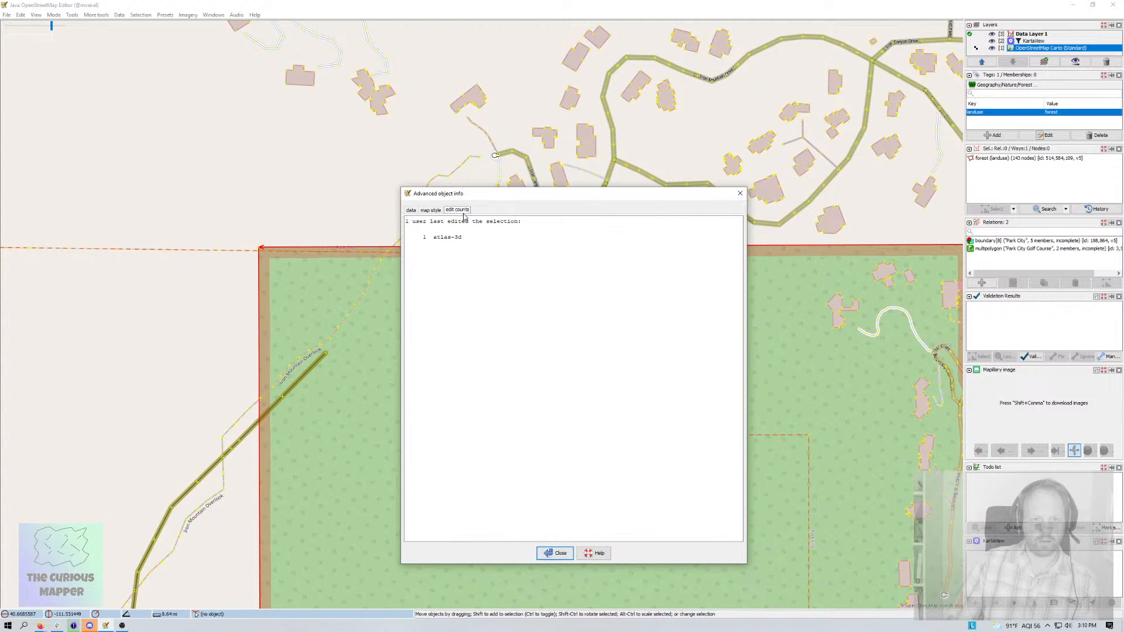
left_click(433, 211)
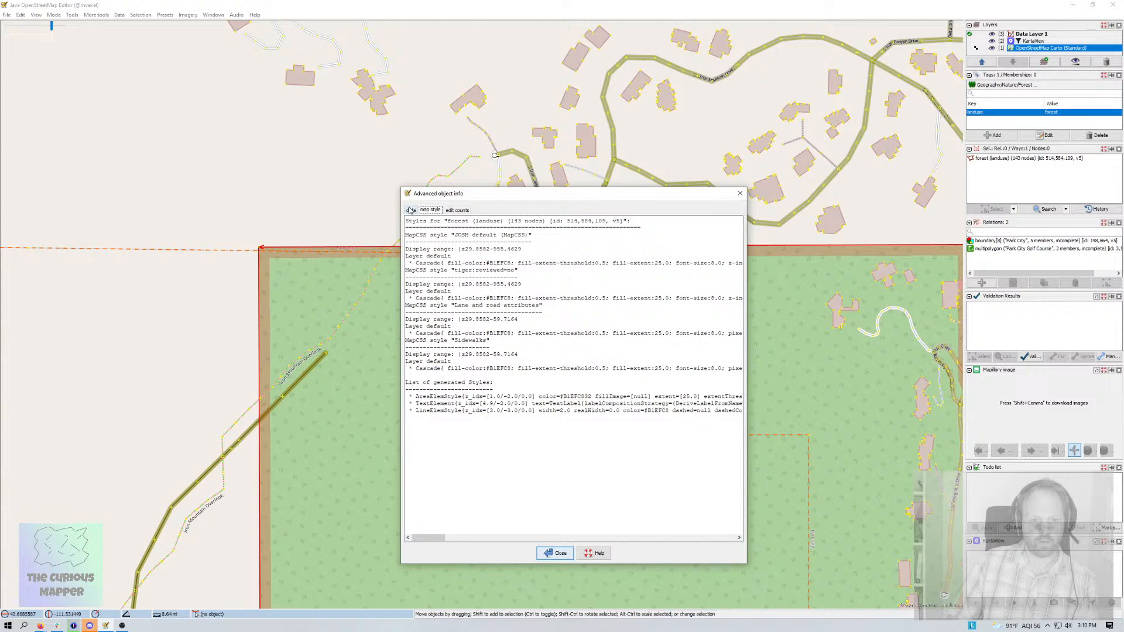
left_click(411, 210)
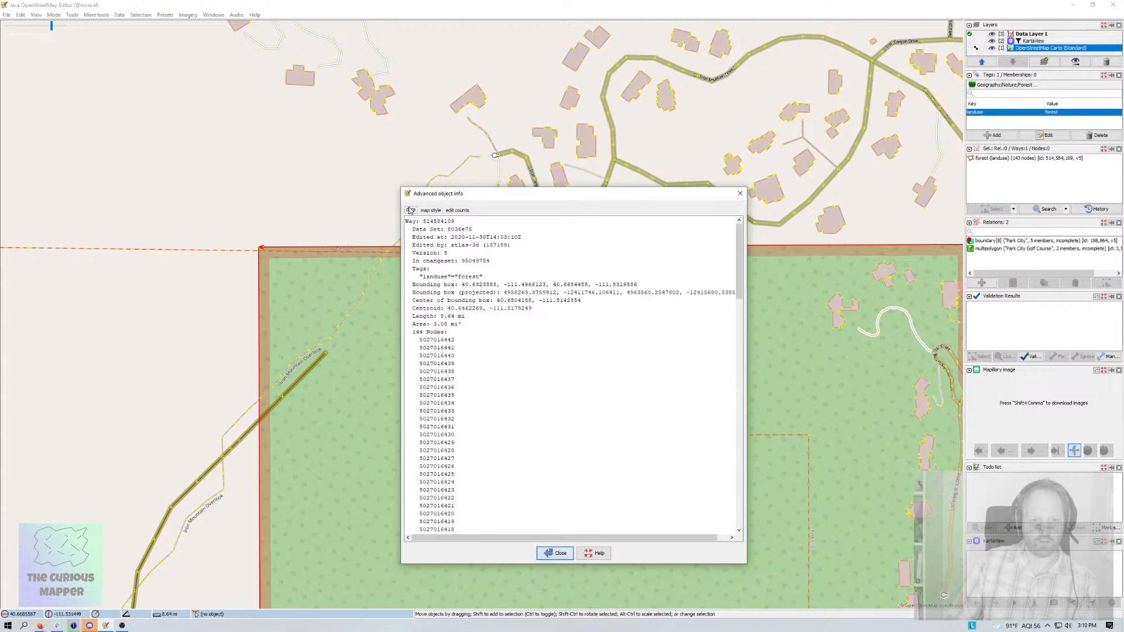
left_click(556, 553)
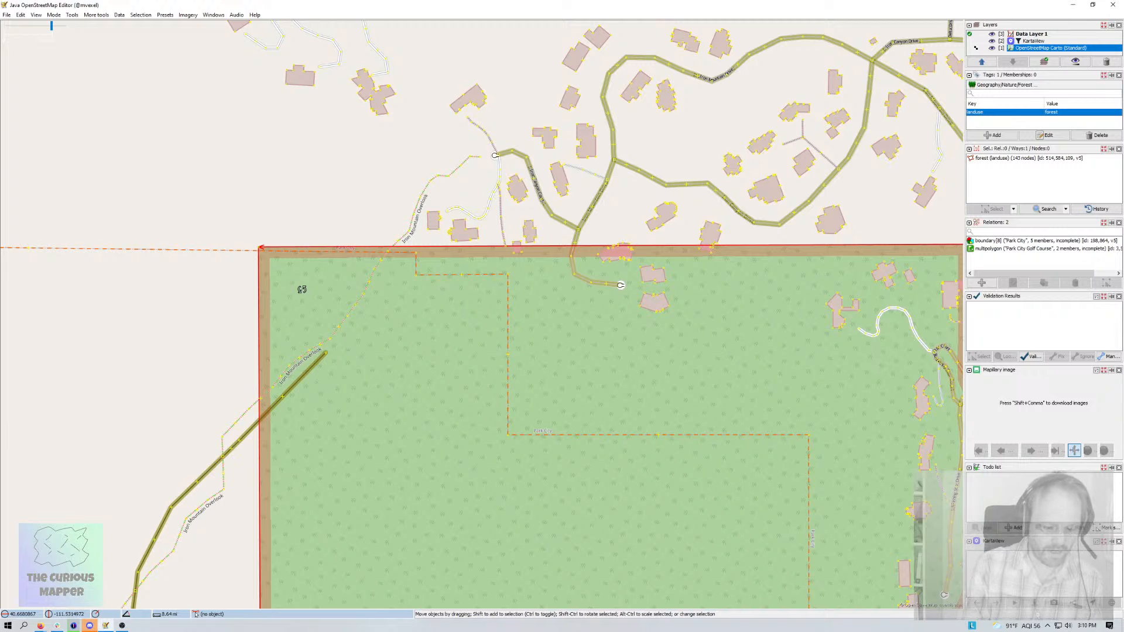
Open the selected forest way's OpenStreetMap page in the browser and examine its way ID and mapped extent
key("ctrl+shift+i")
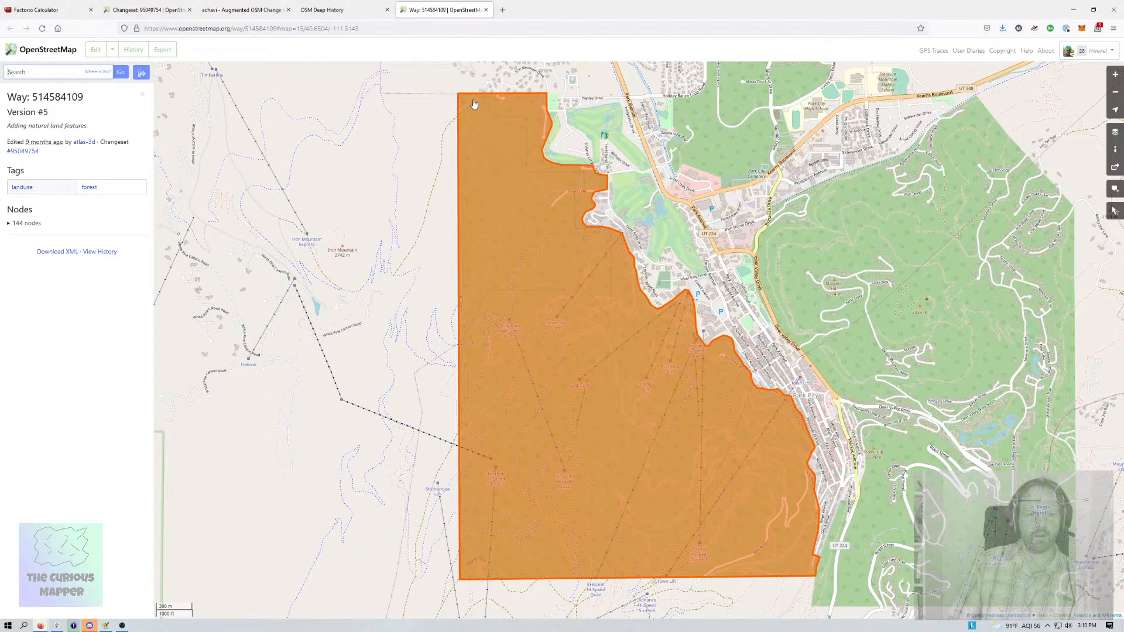
double_click(57, 96)
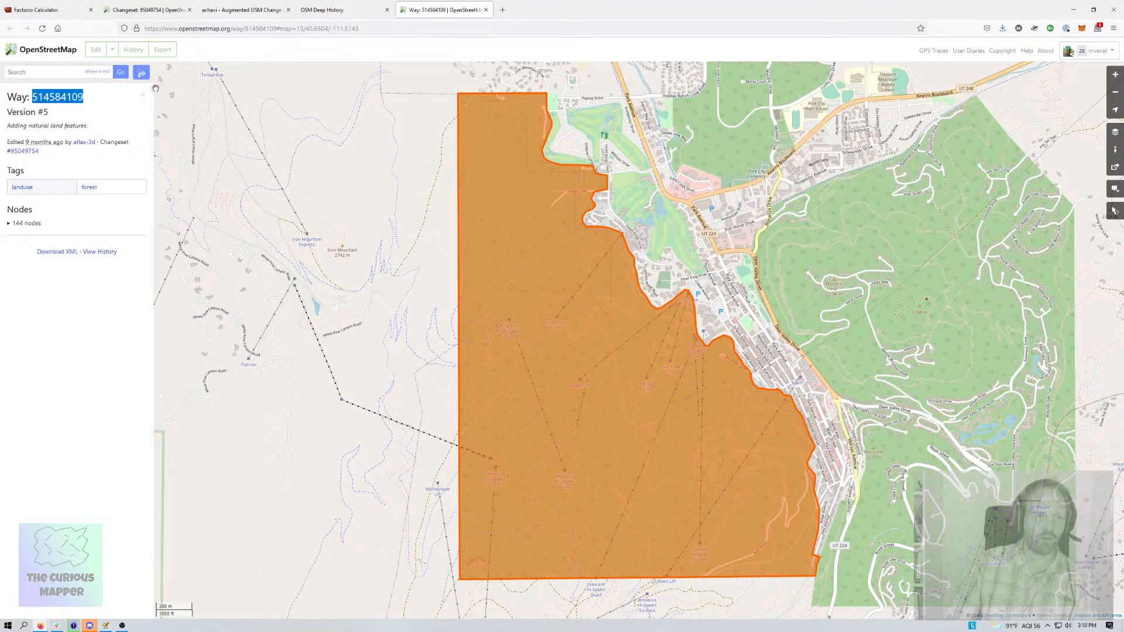
left_click(45, 157)
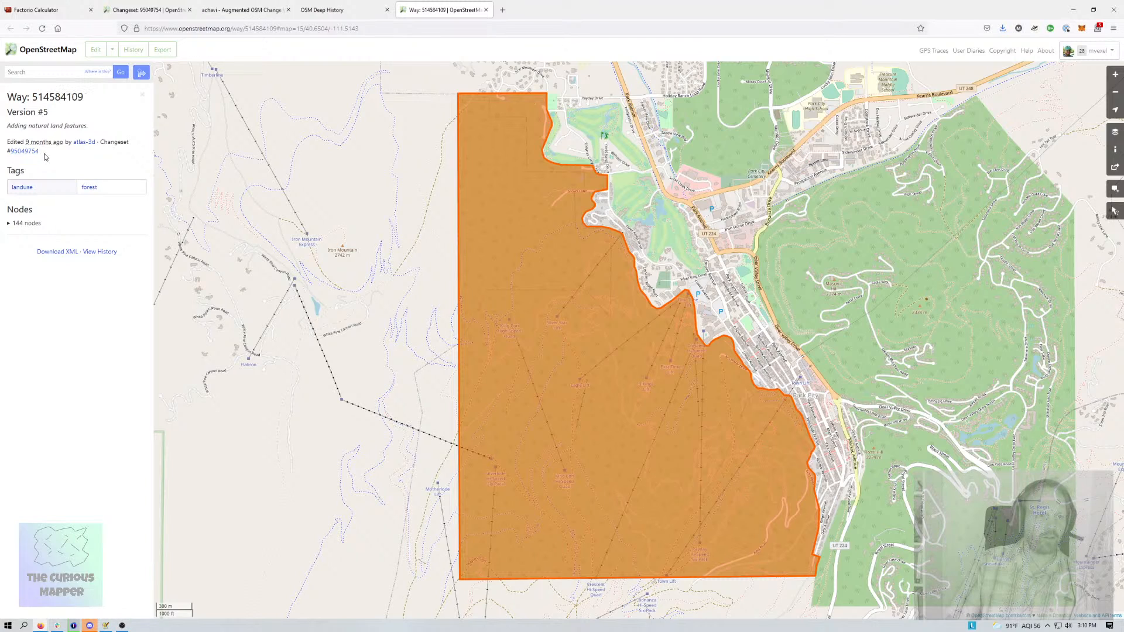
double_click(17, 170)
double_click(72, 97)
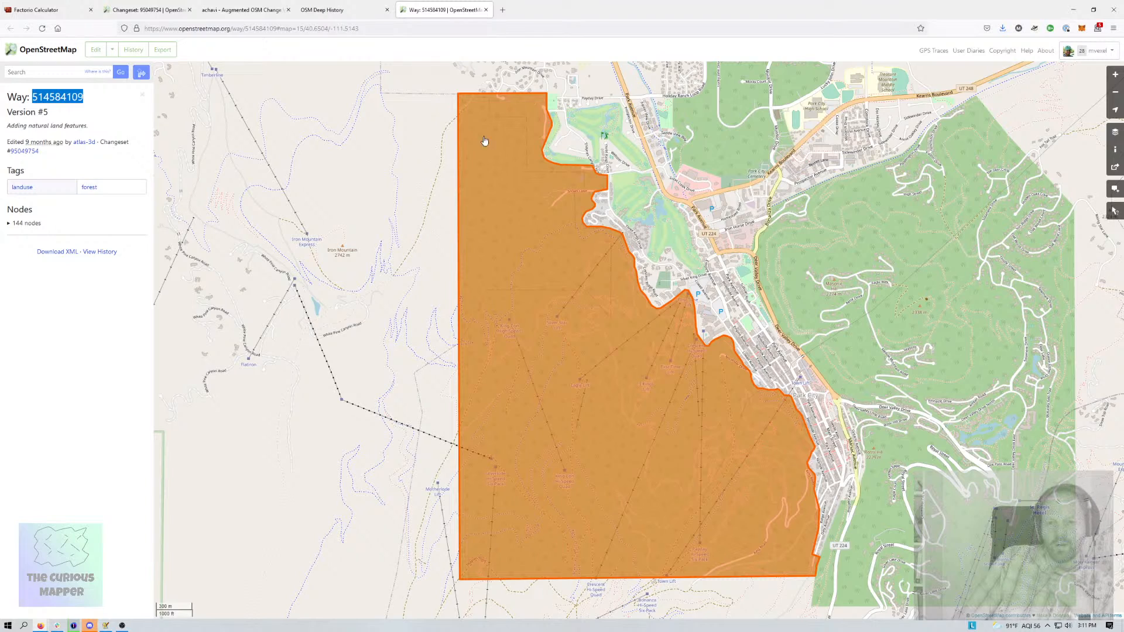
mouse_move(514, 125)
left_mouse_down()
mouse_move(516, 148)
mouse_move(505, 124)
left_mouse_up()
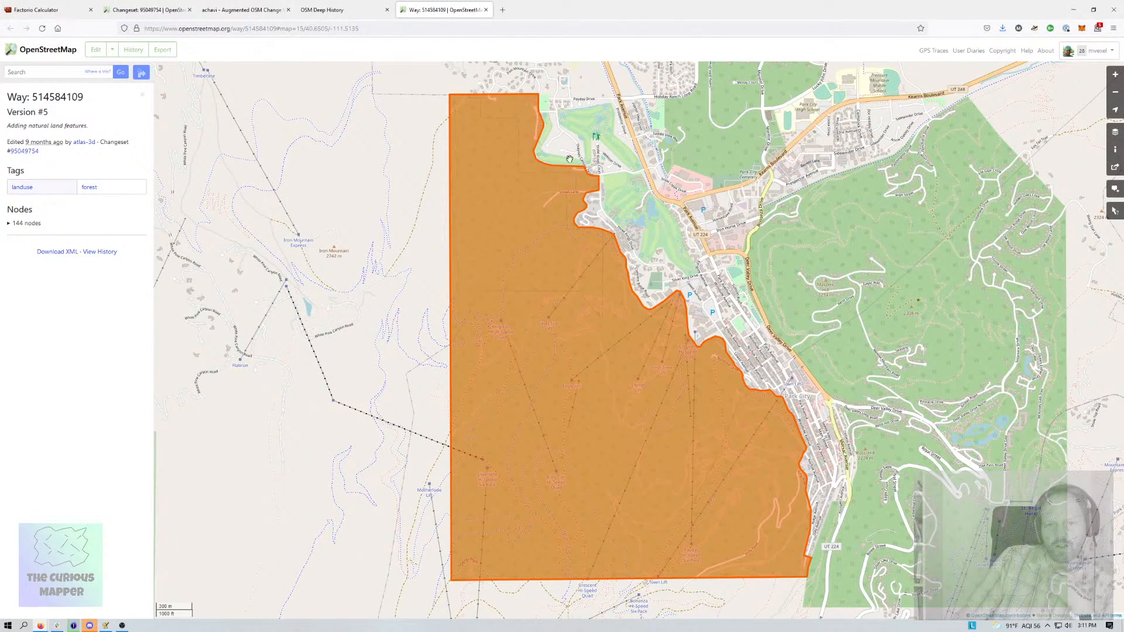